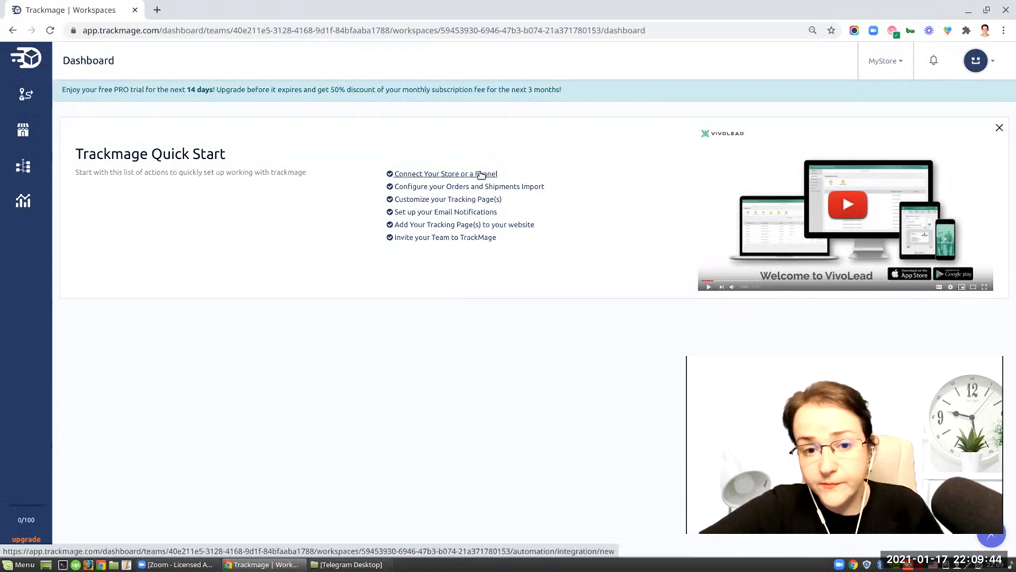
- Open the store-connection quick-start item and its TrackMage plugin download page, then return to the dashboard
{"action": "left_click", "coordinate": [414, 175]}
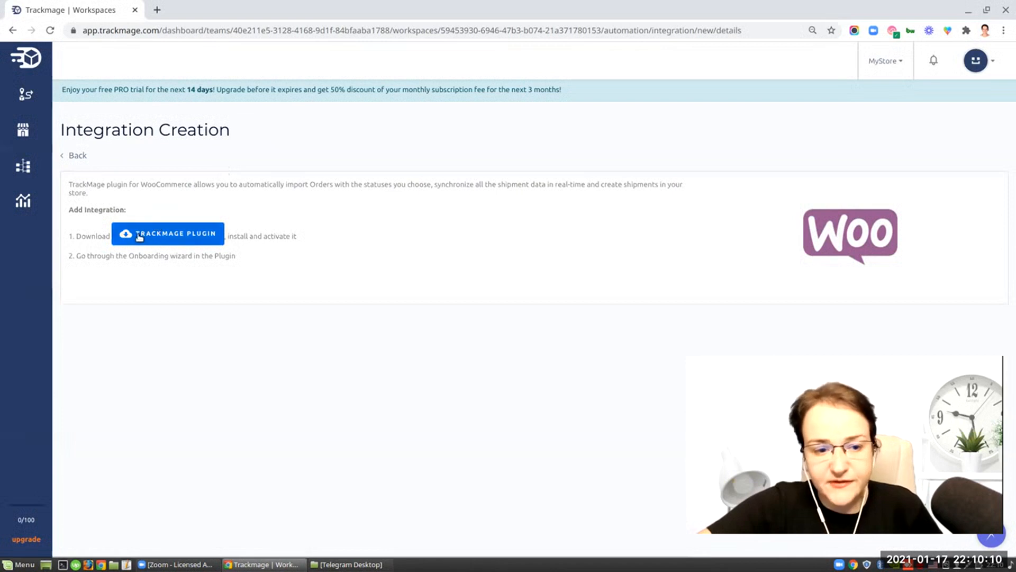
{"action": "left_click", "coordinate": [162, 234]}
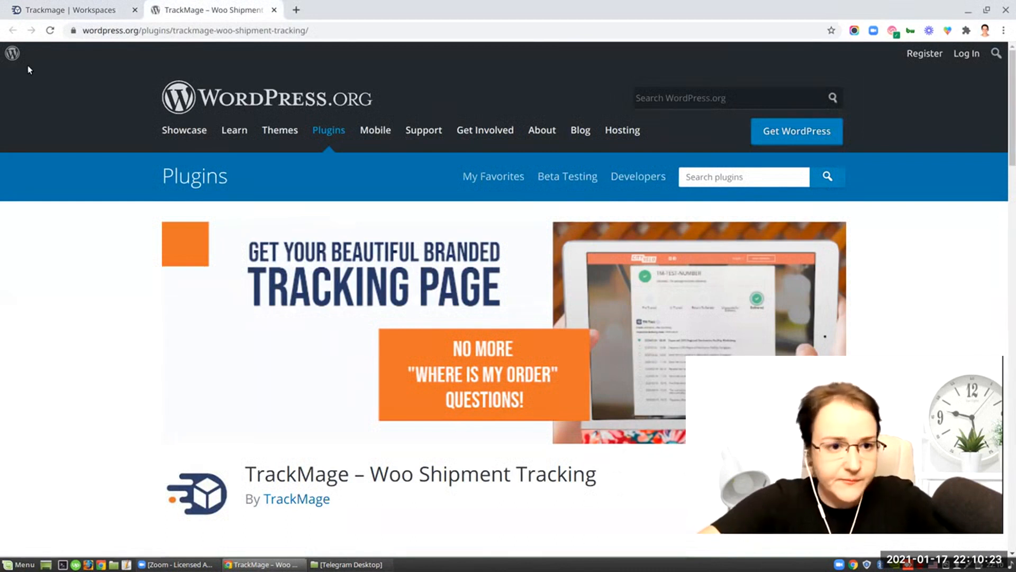
{"action": "left_click", "coordinate": [55, 10]}
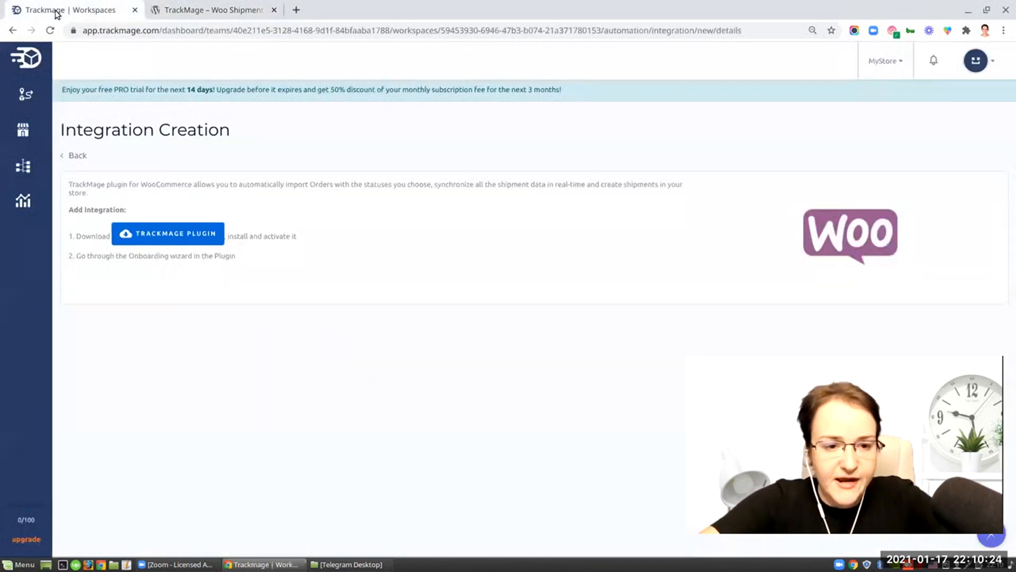
{"action": "left_click", "coordinate": [74, 158]}
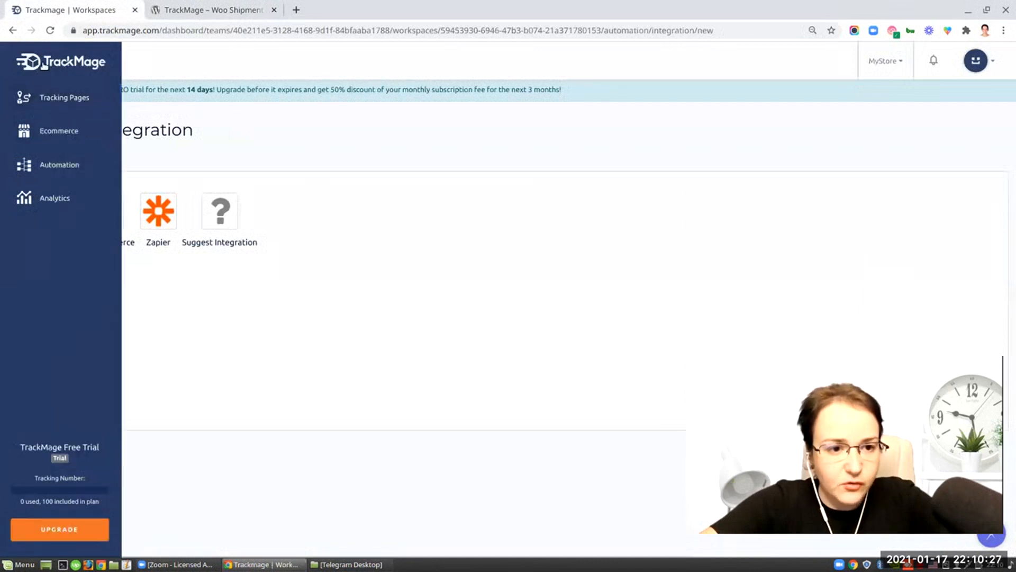
{"action": "left_click", "coordinate": [45, 66]}
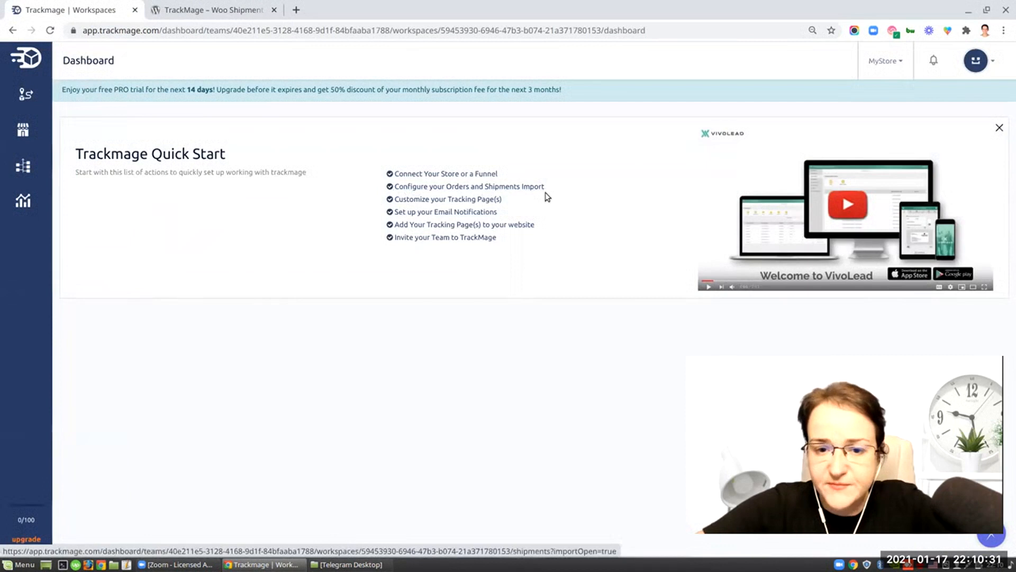
- Review the shipment import dialog's file upload and new parcel forms, then close it and return to the dashboard
{"action": "left_click", "coordinate": [423, 186]}
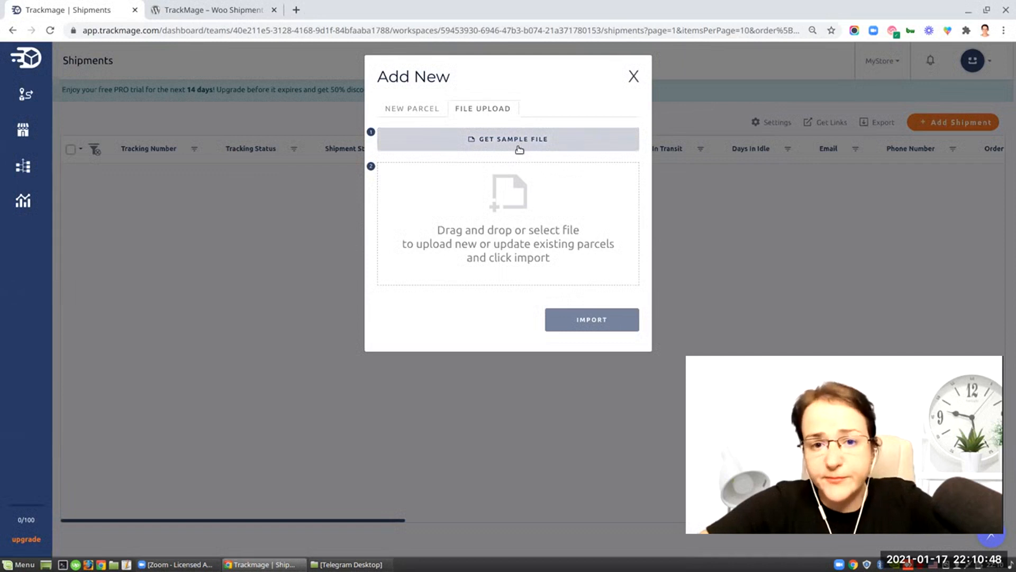
{"action": "left_click", "coordinate": [412, 108]}
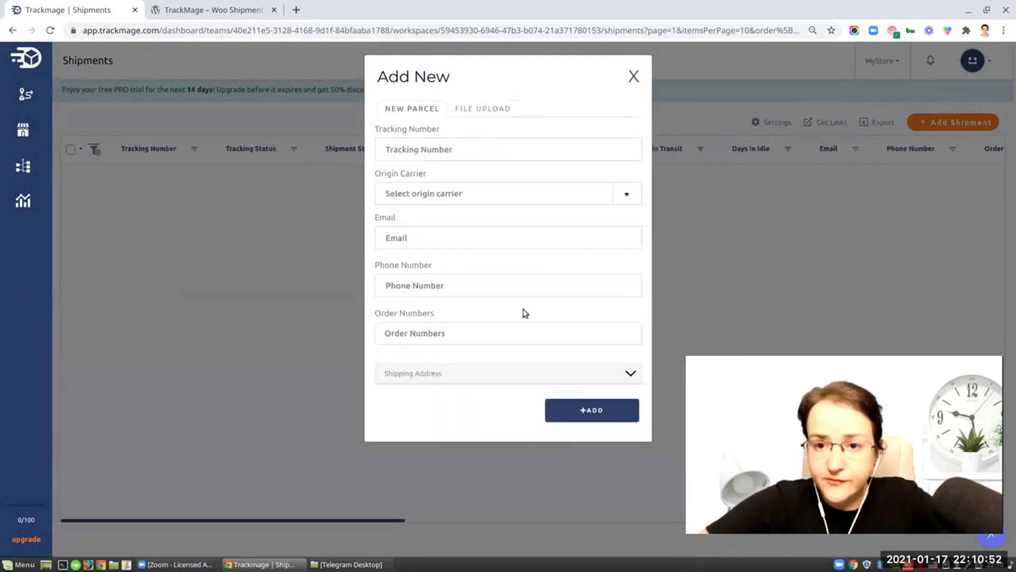
{"action": "left_click", "coordinate": [634, 77]}
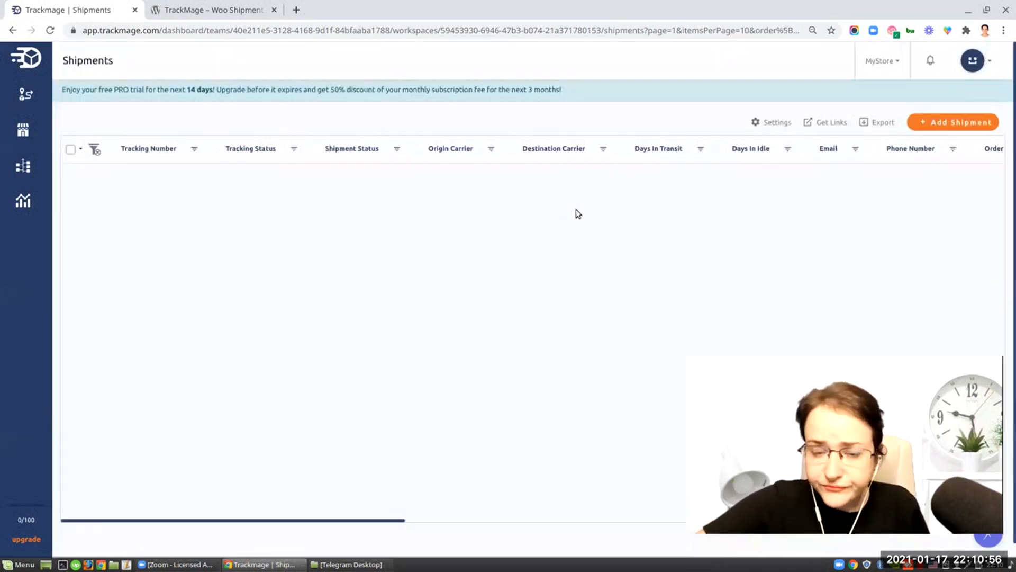
{"action": "left_click", "coordinate": [48, 66]}
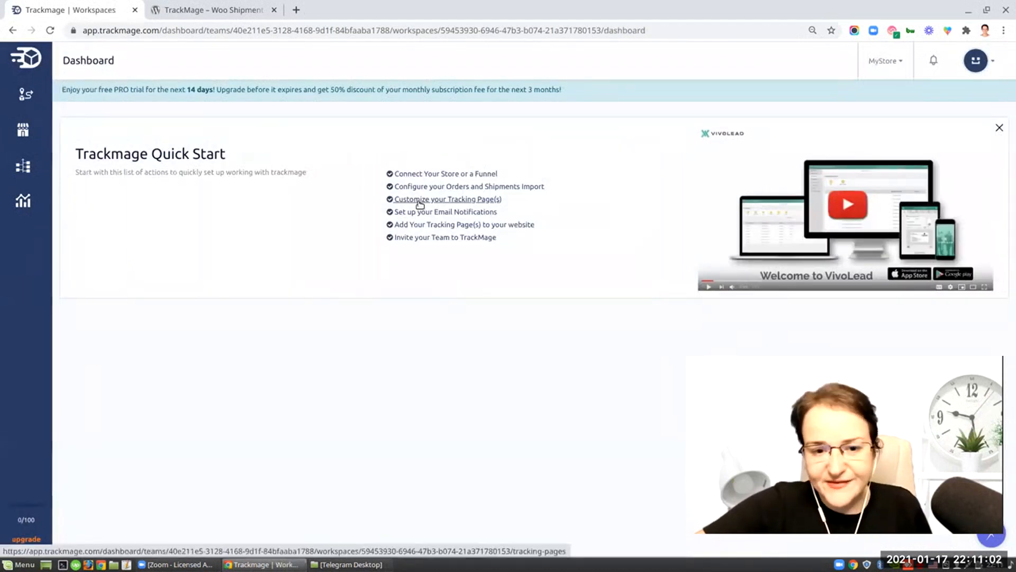
- Open the MyStore tracking page's theme options, select the Play theme, and save
{"action": "left_click", "coordinate": [420, 202]}
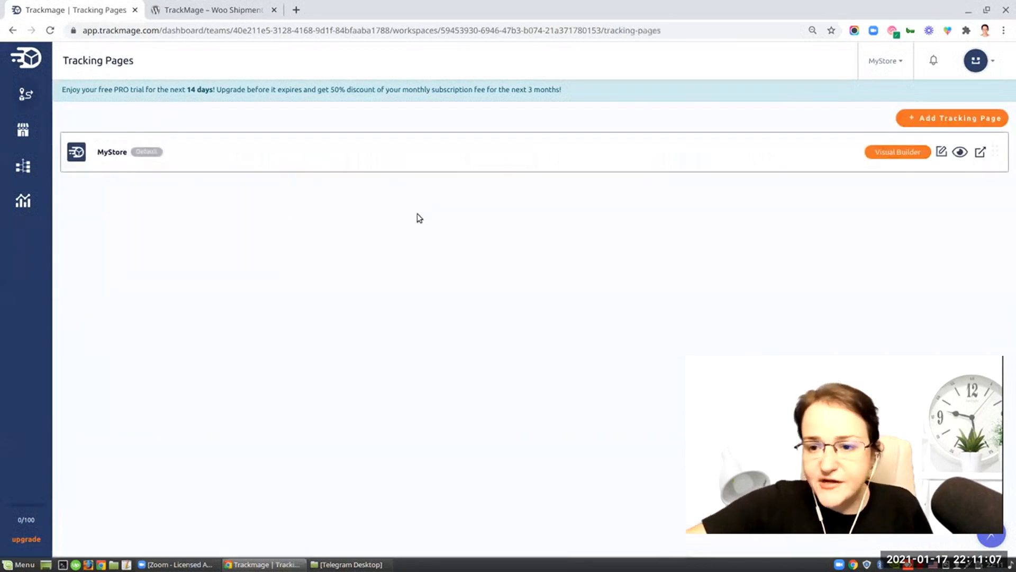
{"action": "left_click", "coordinate": [942, 153]}
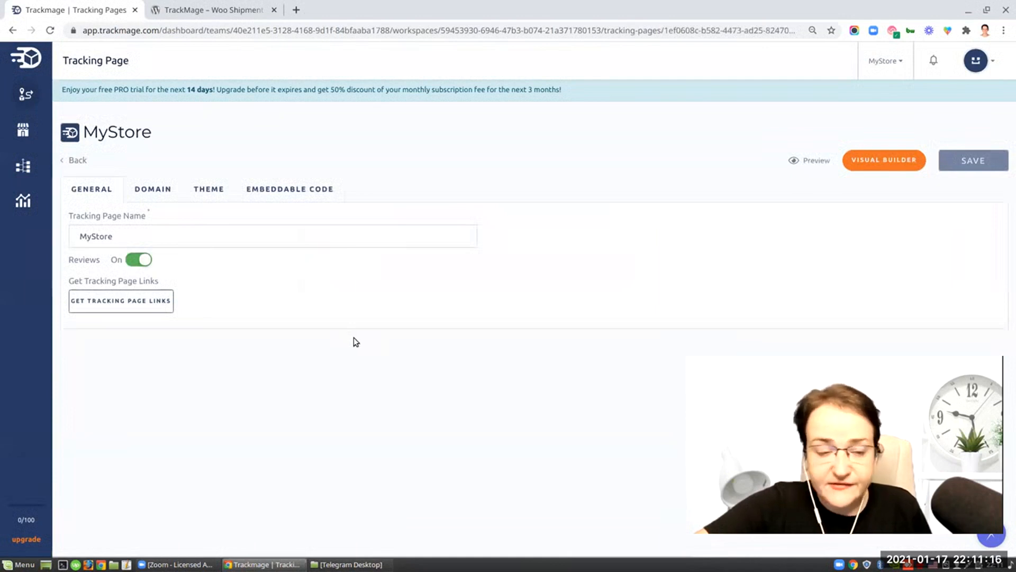
{"action": "left_click", "coordinate": [208, 190]}
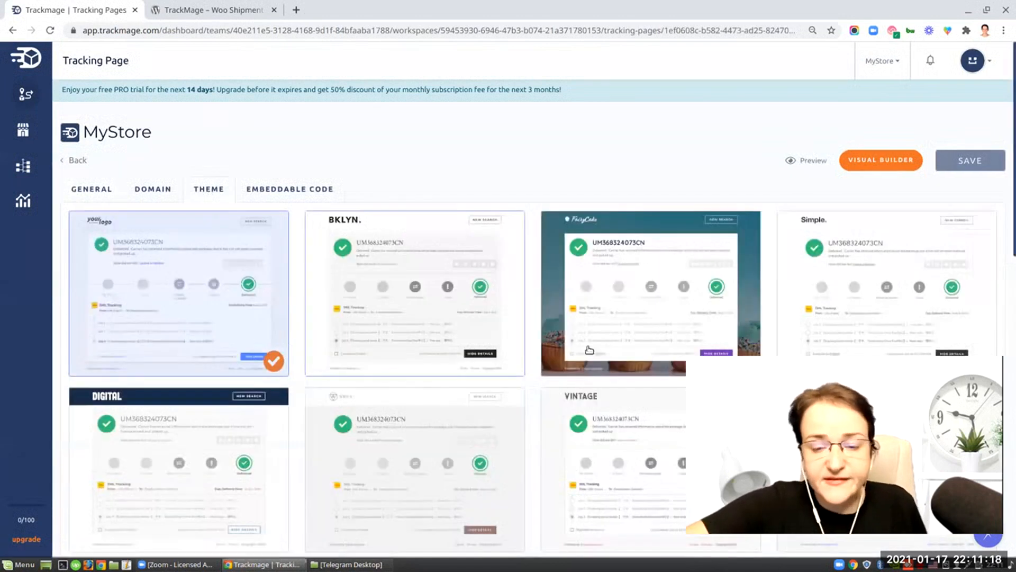
{"action": "scroll", "coordinate": [568, 343], "scroll_direction": "down", "scroll_amount": 8}
{"action": "scroll", "coordinate": [469, 277], "scroll_direction": "up", "scroll_amount": 3}
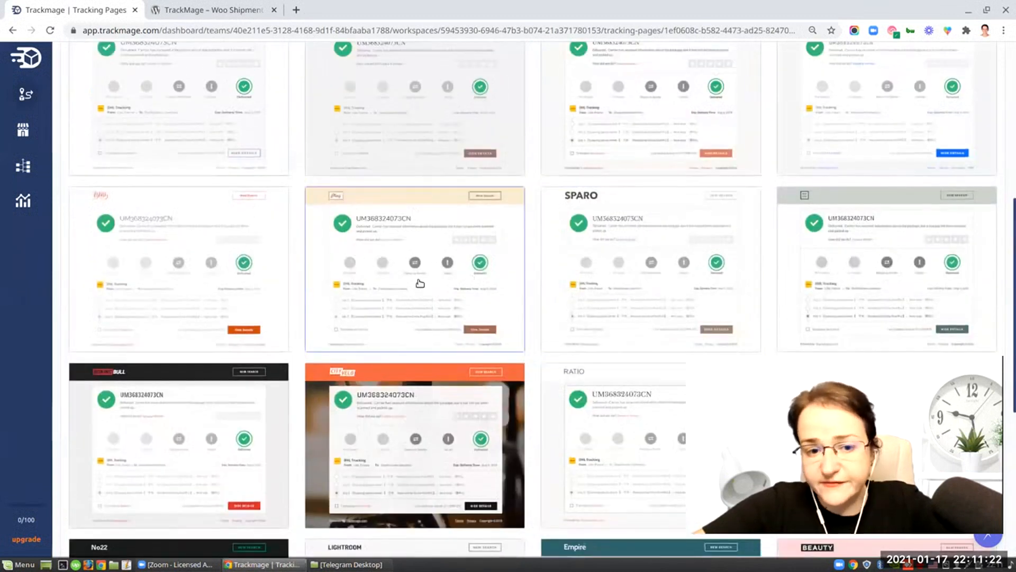
{"action": "left_click", "coordinate": [400, 246]}
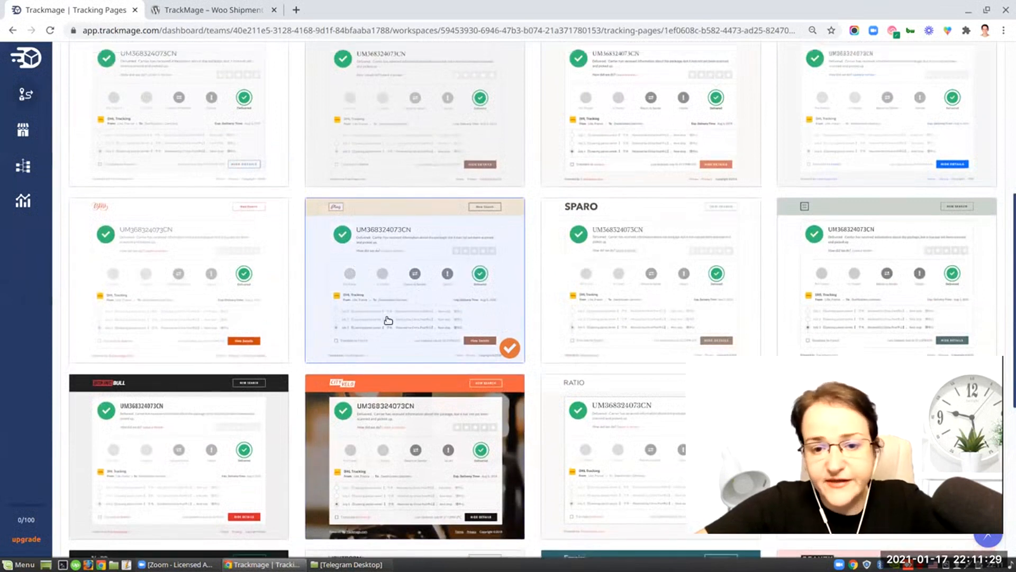
{"action": "scroll", "coordinate": [395, 323], "scroll_direction": "up", "scroll_amount": 10}
{"action": "left_click", "coordinate": [974, 161]}
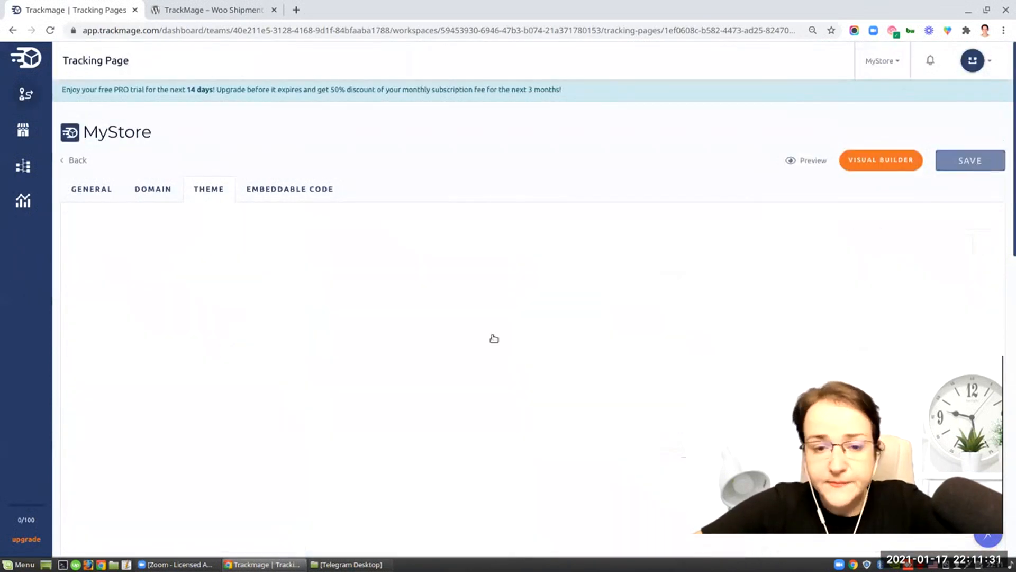
- Open the Visual Builder and turn off the sidebar menu on the tracking page
{"action": "left_click", "coordinate": [873, 161]}
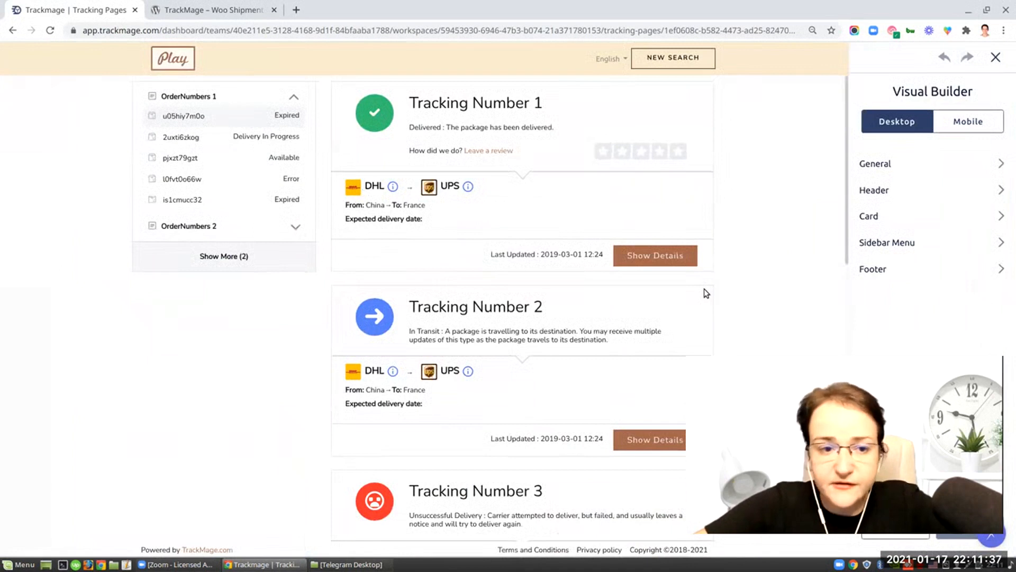
{"action": "left_click", "coordinate": [237, 98]}
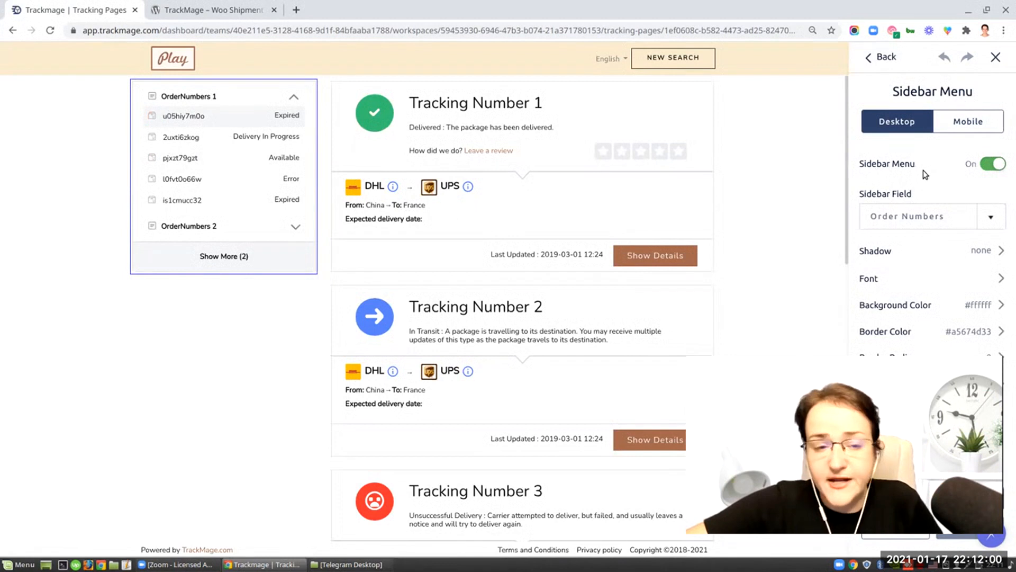
{"action": "left_click", "coordinate": [989, 166]}
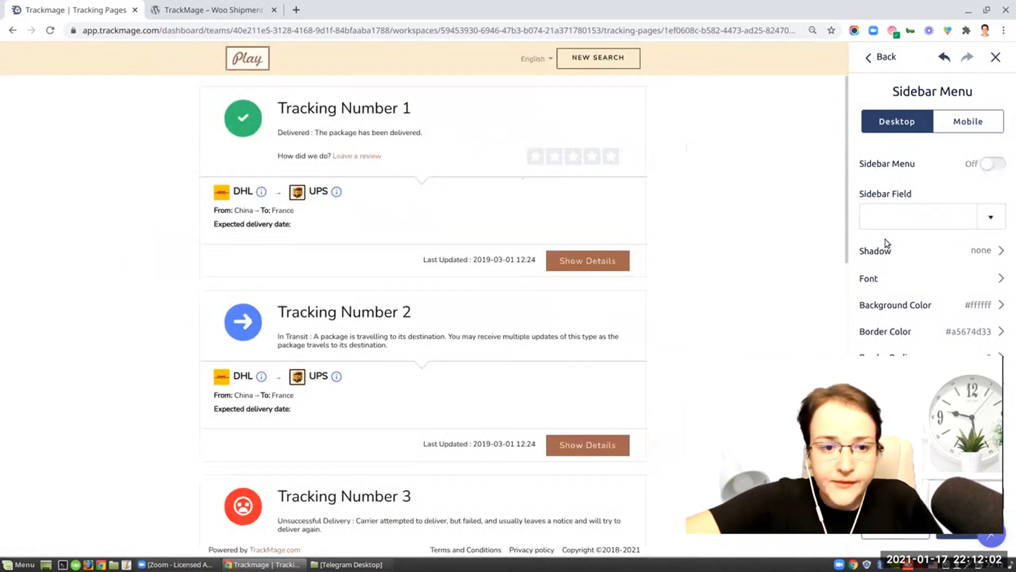
- Upload image (2).png as the header logo, zooming out and repositioning the crop rectangle before saving
{"action": "left_click", "coordinate": [245, 59]}
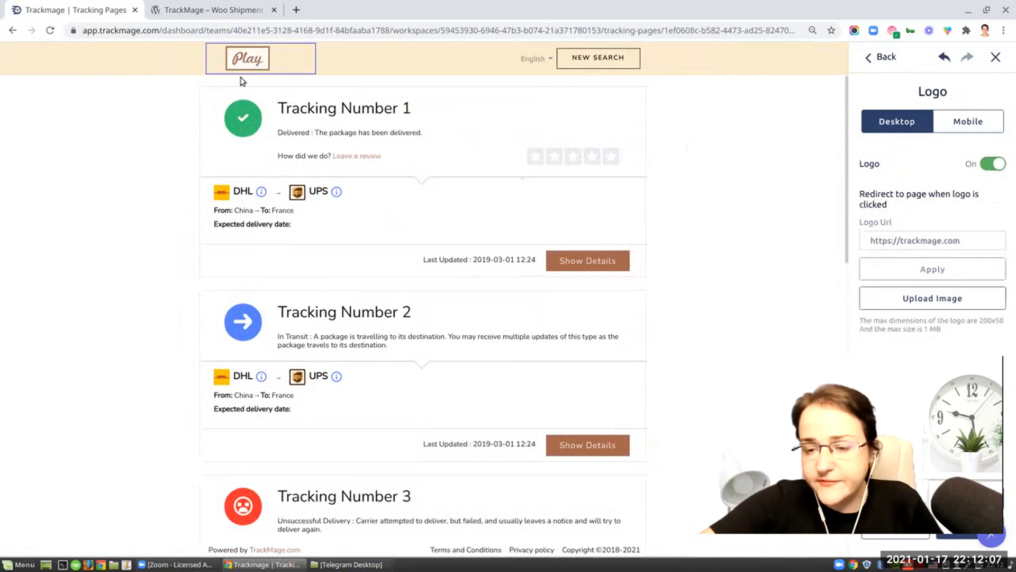
{"action": "left_click", "coordinate": [933, 298]}
{"action": "scroll", "coordinate": [368, 333], "scroll_direction": "down", "scroll_amount": 15}
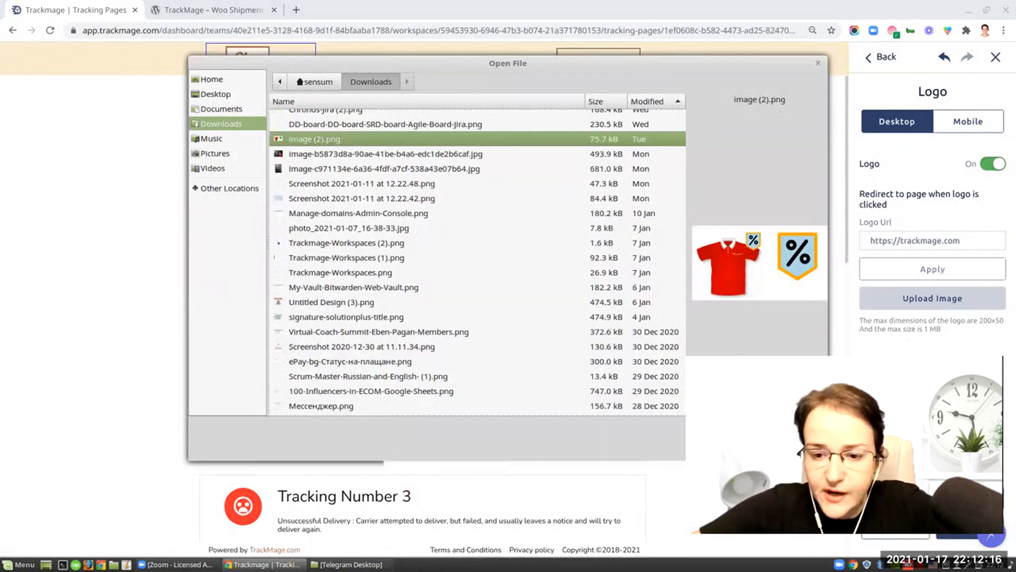
{"action": "key", "text": "Return"}
{"action": "left_click_drag", "start_coordinate": [502, 170], "coordinate": [477, 137]}
{"action": "left_click_drag", "start_coordinate": [612, 170], "coordinate": [675, 210]}
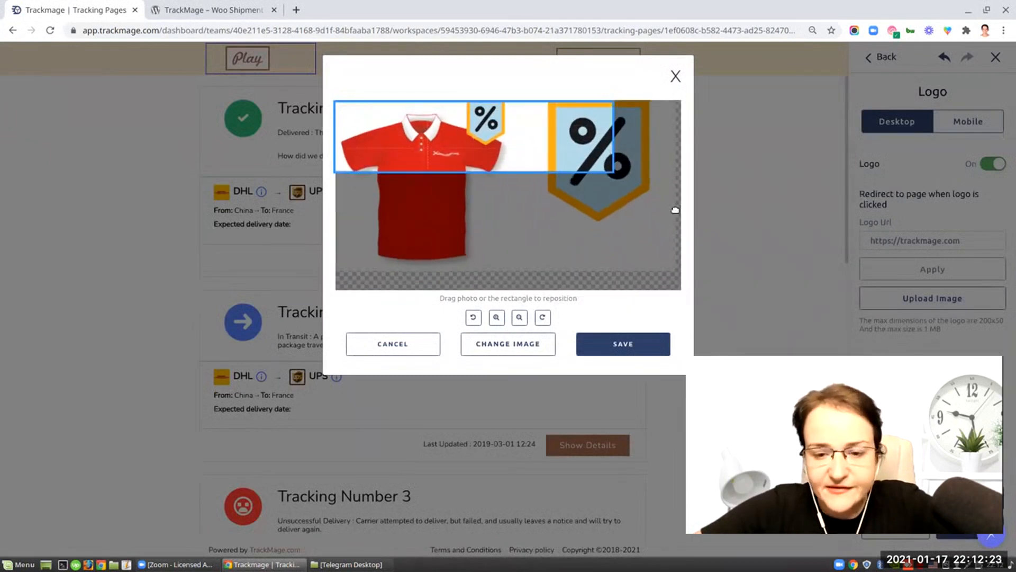
{"action": "left_click", "coordinate": [519, 318]}
{"action": "left_click", "coordinate": [519, 318]}
{"action": "left_click_drag", "start_coordinate": [436, 129], "coordinate": [483, 140]}
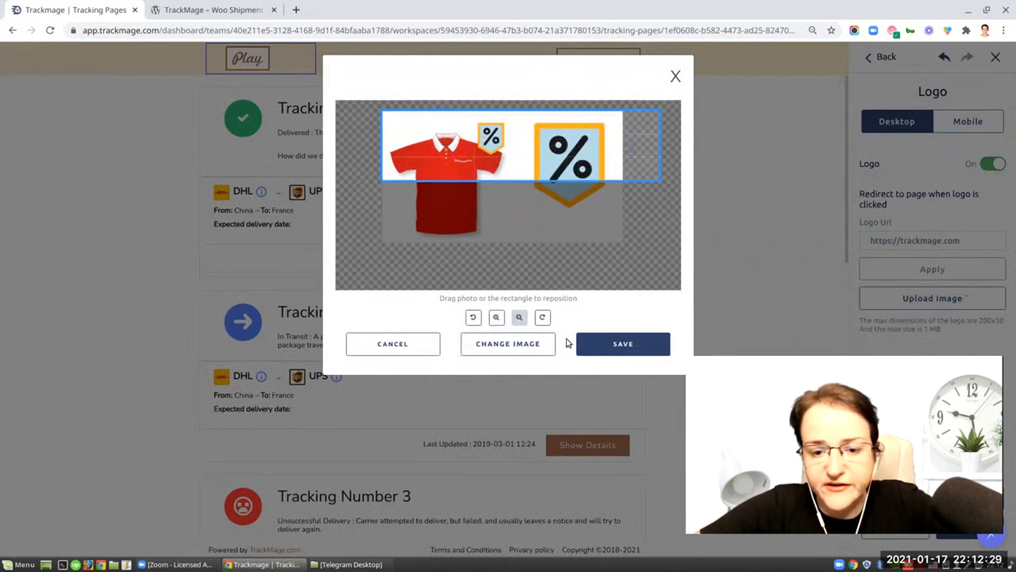
{"action": "left_click", "coordinate": [609, 354]}
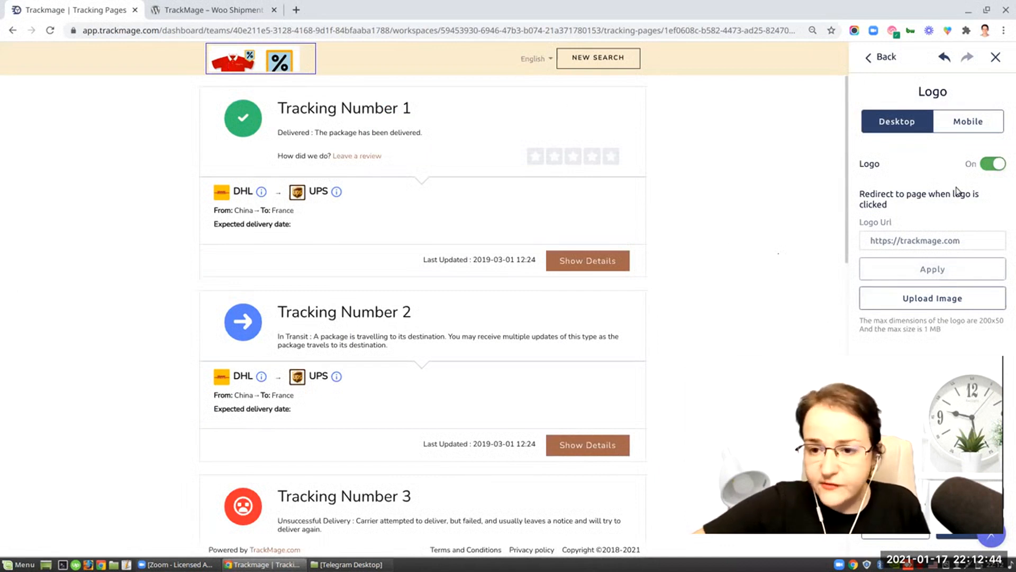
- Start adding a new social link with the fa-twitter icon in the header's social icons
{"action": "left_click", "coordinate": [322, 66]}
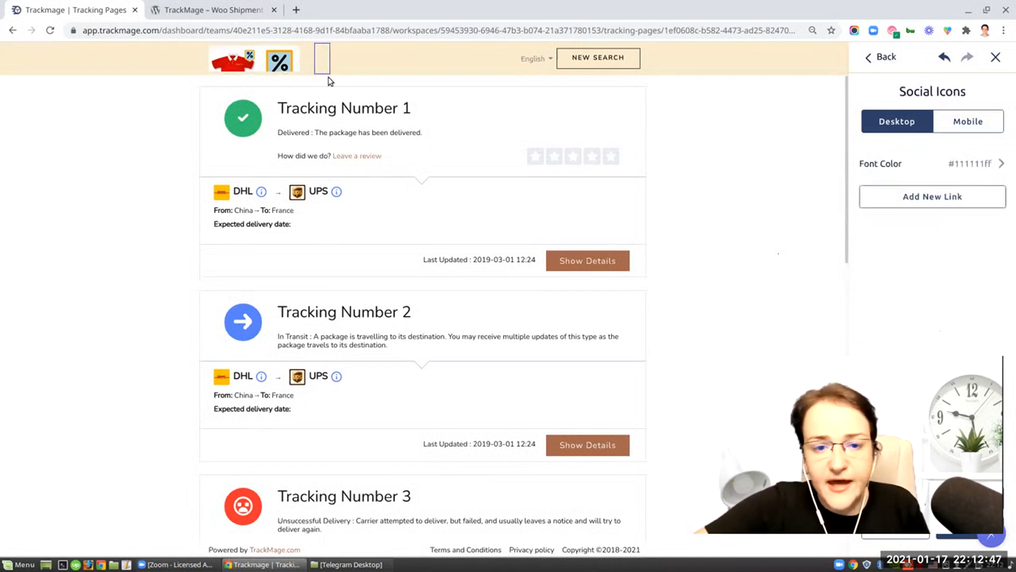
{"action": "left_click", "coordinate": [942, 197]}
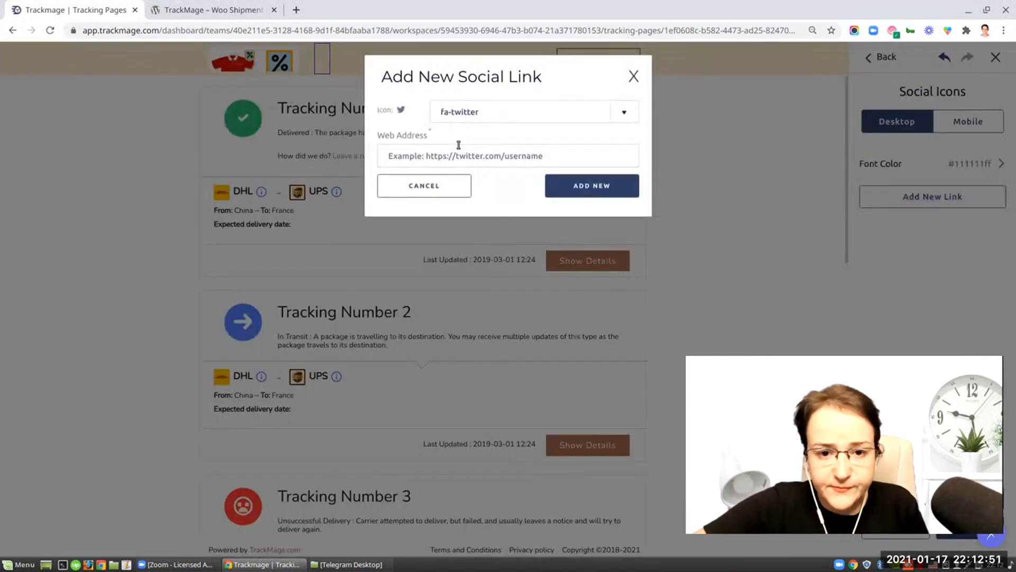
{"action": "left_click", "coordinate": [566, 185]}
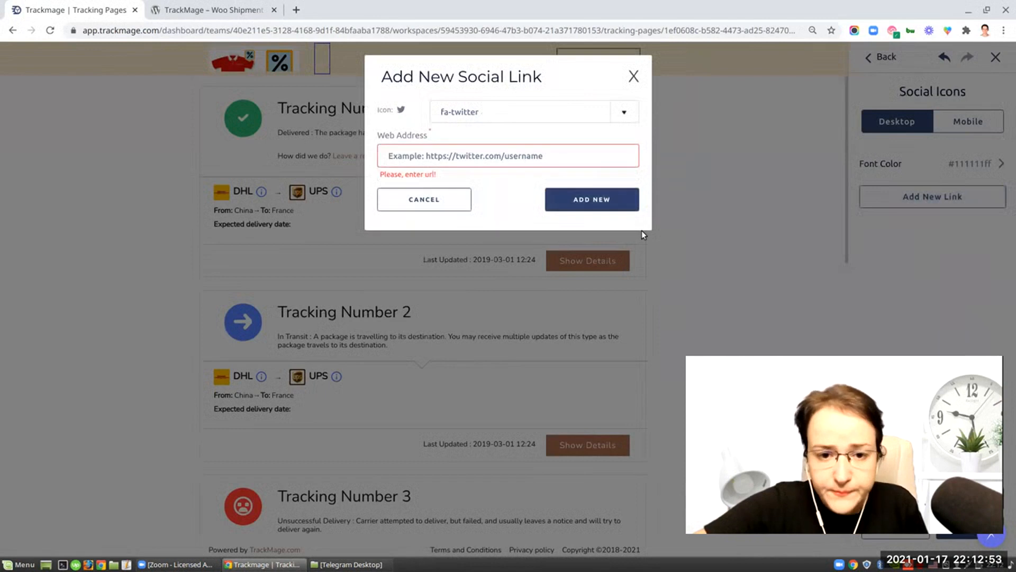
{"action": "left_click", "coordinate": [467, 148]}
{"action": "type", "text": "ht"}
{"action": "key", "text": "BackSpace"}
{"action": "key", "text": "BackSpace"}
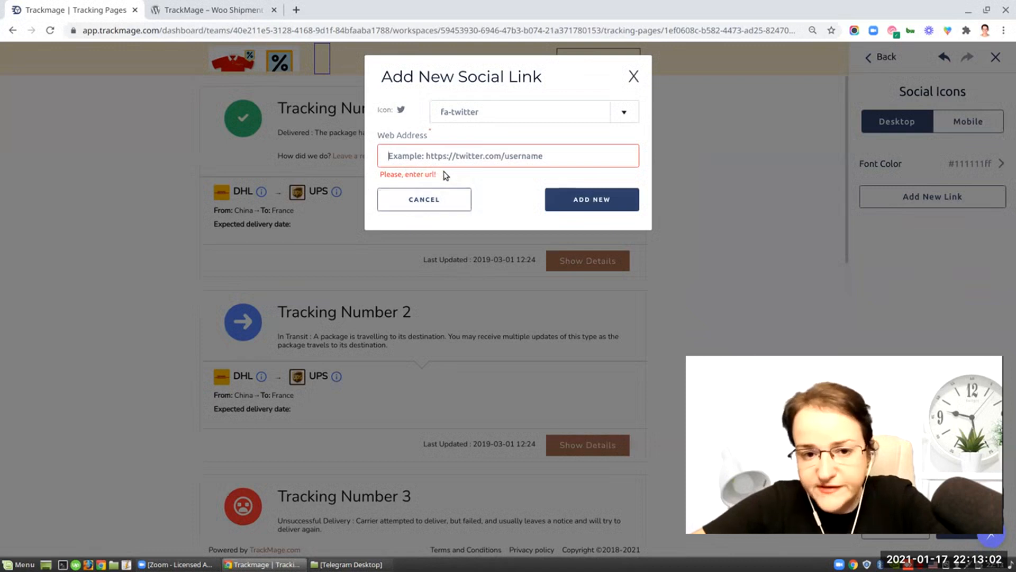
- Enter twitter.com/trackmage in a new browser tab's address bar and copy the address
{"action": "left_click", "coordinate": [295, 10]}
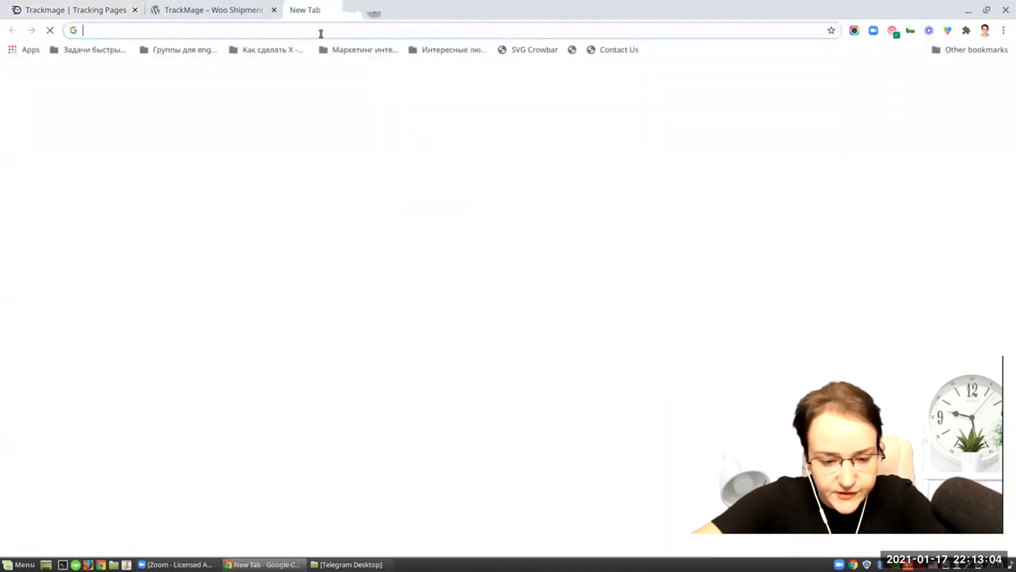
{"action": "type", "text": "twitter.com/trackmage"}
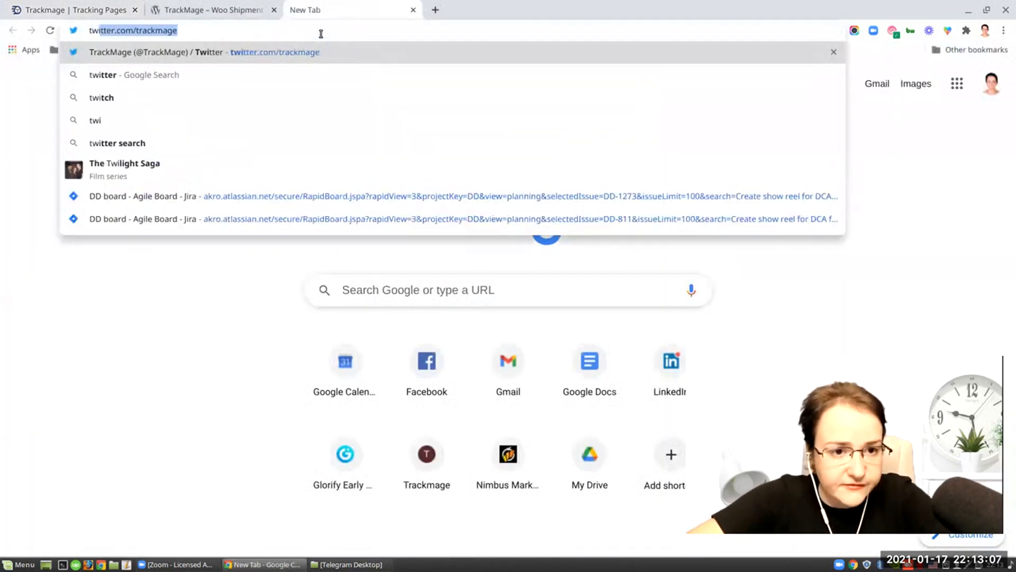
{"action": "left_click_drag", "start_coordinate": [179, 32], "coordinate": [42, 45]}
{"action": "key", "text": "ctrl+c"}
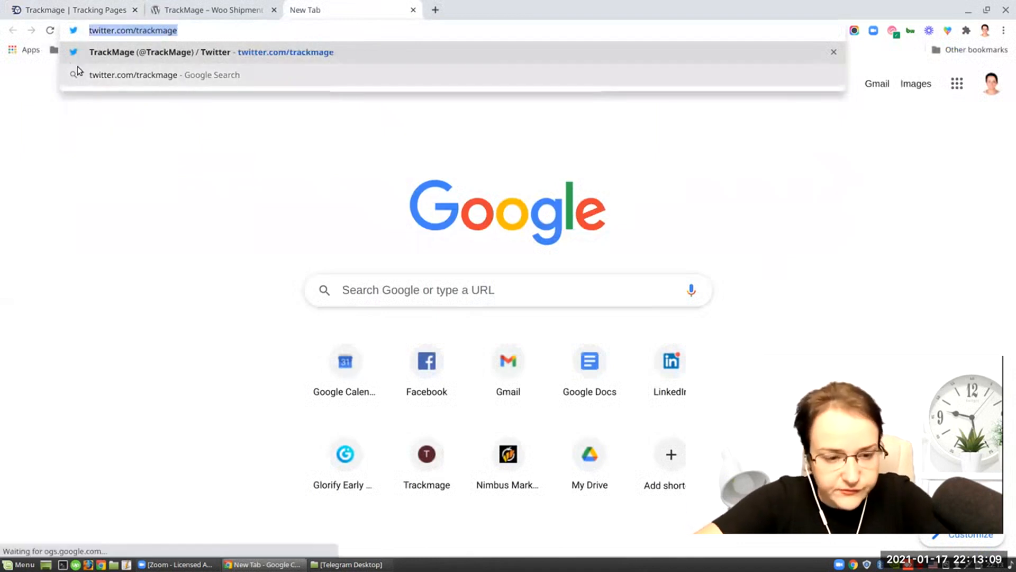
- Paste the Twitter address into the social link's web address and add the link
{"action": "left_click", "coordinate": [65, 9]}
{"action": "left_click", "coordinate": [484, 155]}
{"action": "key", "text": "ctrl+v"}
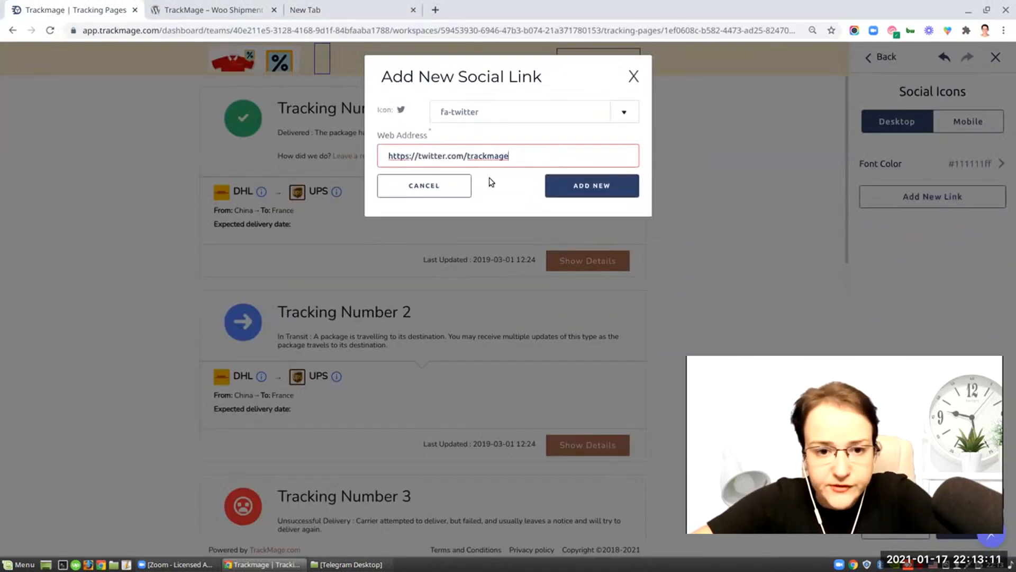
{"action": "left_click", "coordinate": [551, 196]}
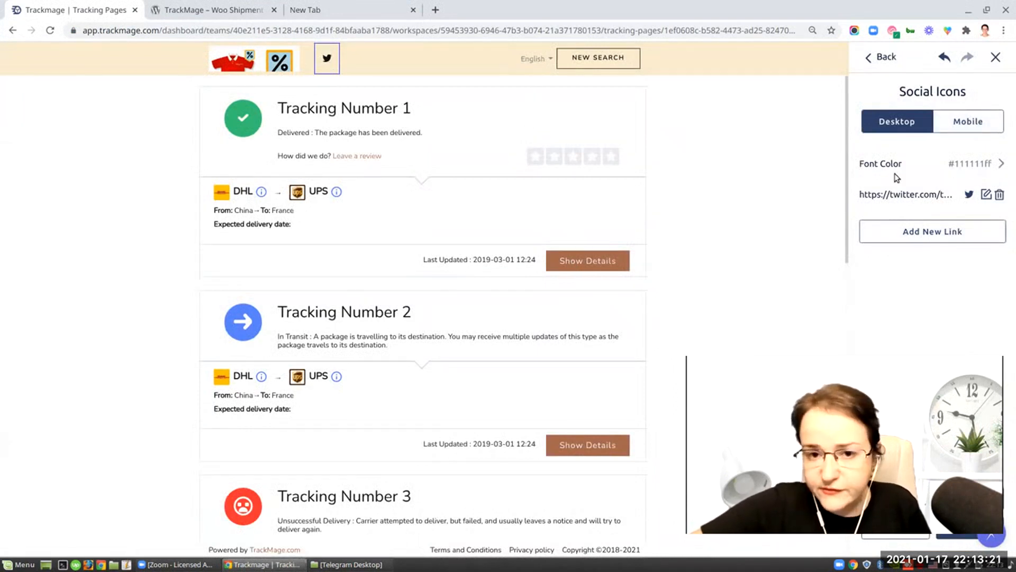
- Set the language menu's default language to Español
{"action": "left_click", "coordinate": [538, 60]}
{"action": "left_click", "coordinate": [570, 78]}
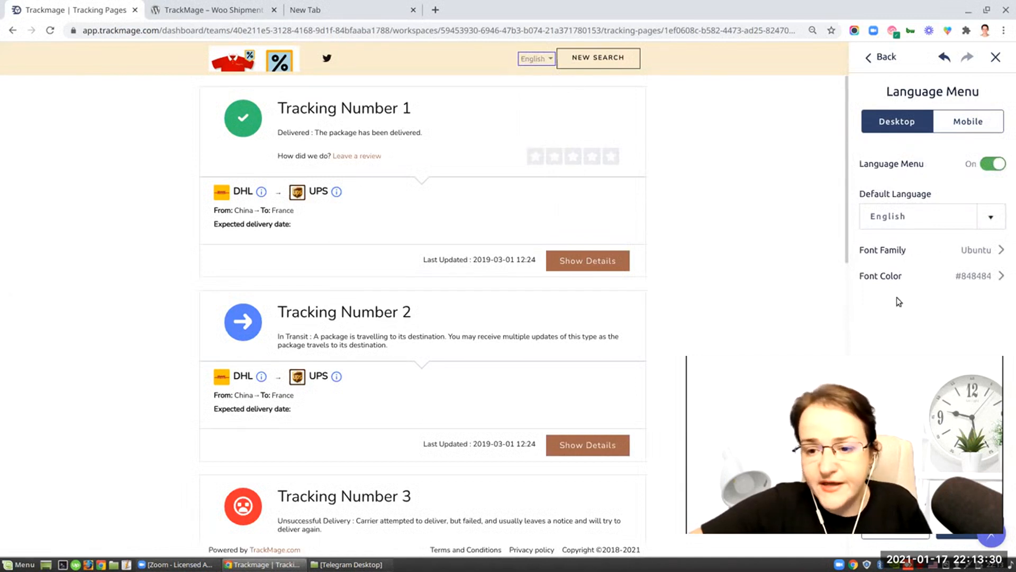
{"action": "left_click", "coordinate": [987, 216]}
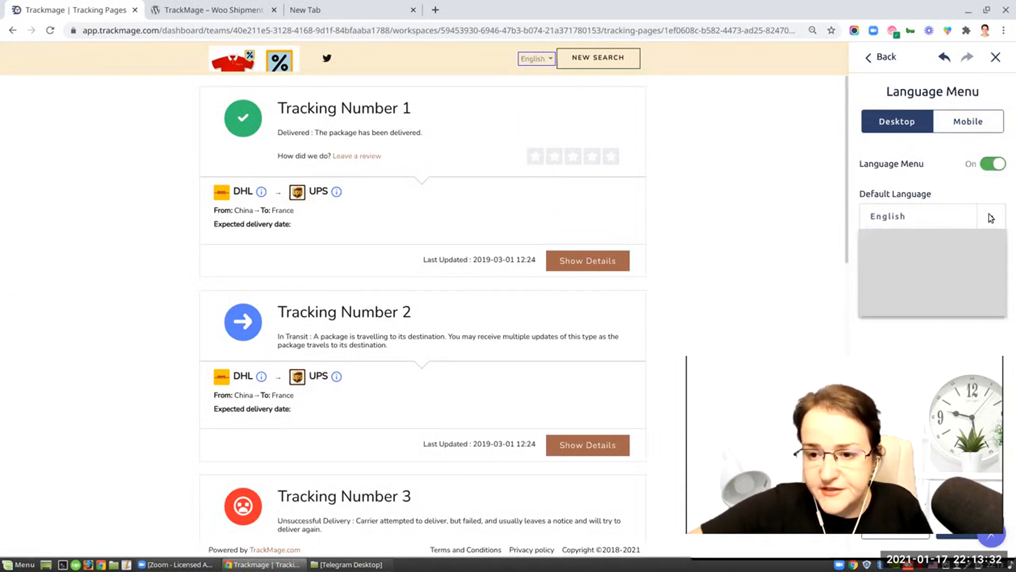
{"action": "left_click", "coordinate": [893, 267]}
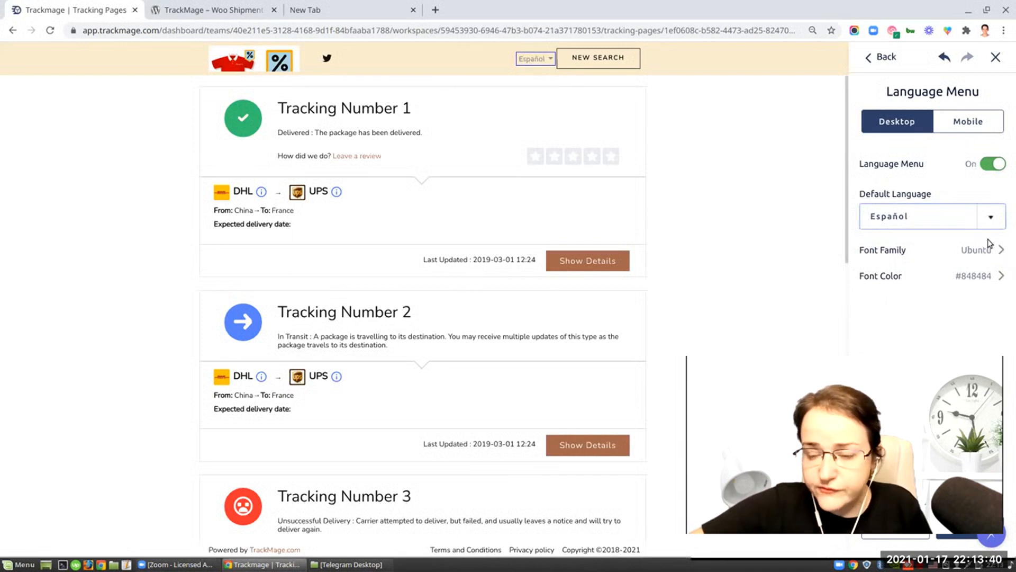
- Try a different links colour for the tracking cards, then reset the card settings to their defaults
{"action": "left_click_drag", "start_coordinate": [947, 365], "coordinate": [714, 361]}
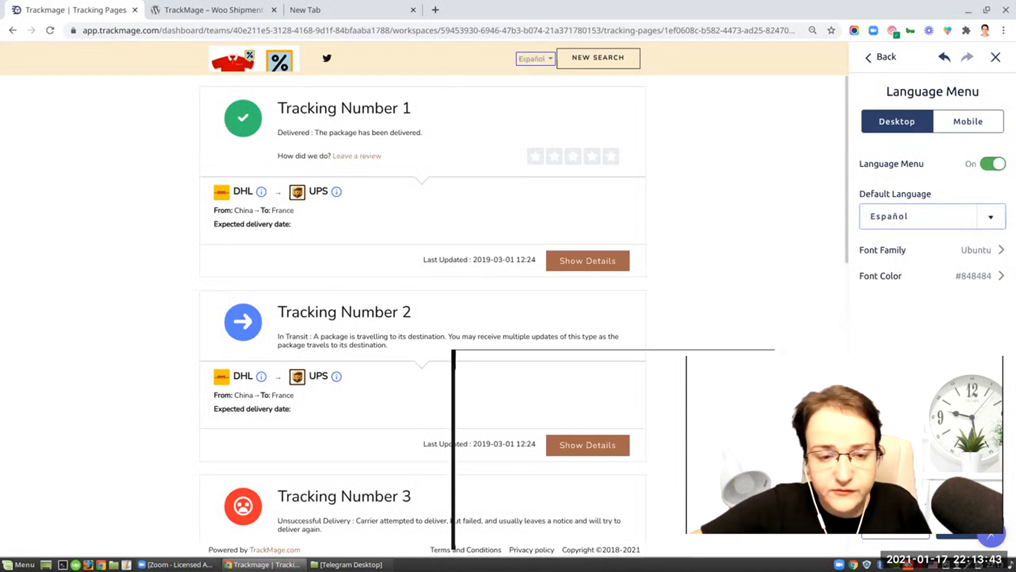
{"action": "left_click", "coordinate": [412, 262]}
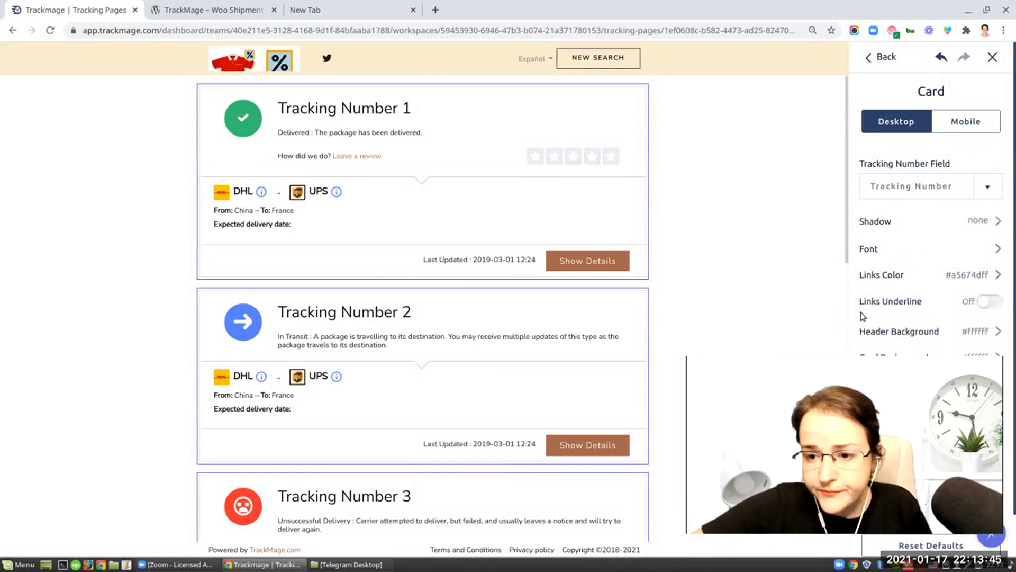
{"action": "left_click", "coordinate": [995, 275]}
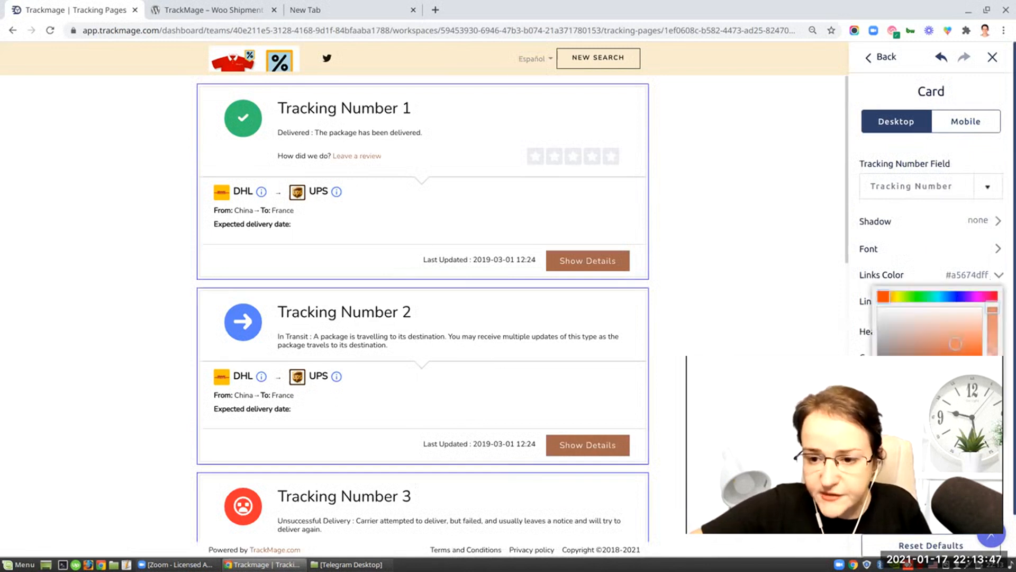
{"action": "left_click", "coordinate": [962, 320]}
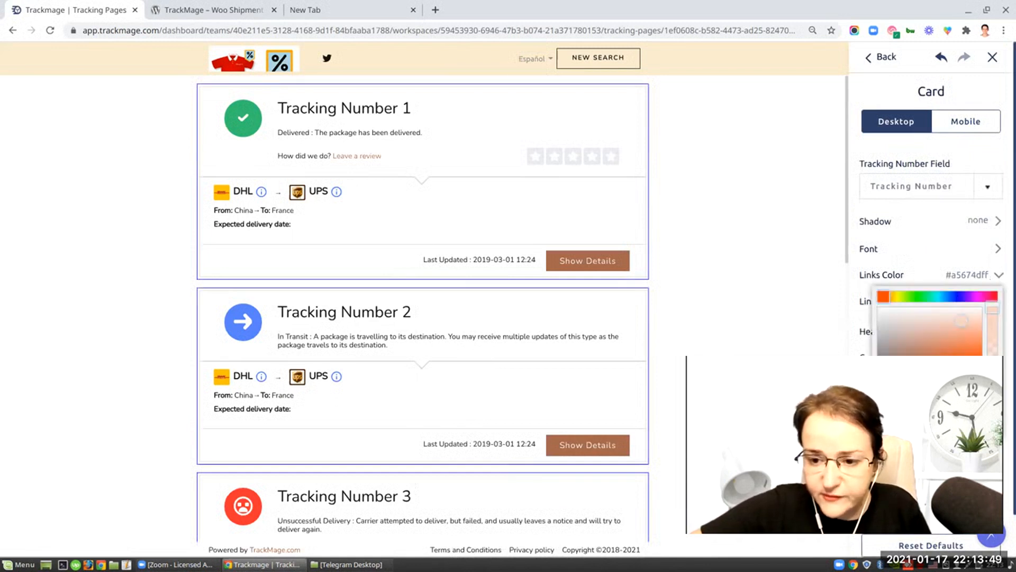
{"action": "left_click", "coordinate": [987, 425]}
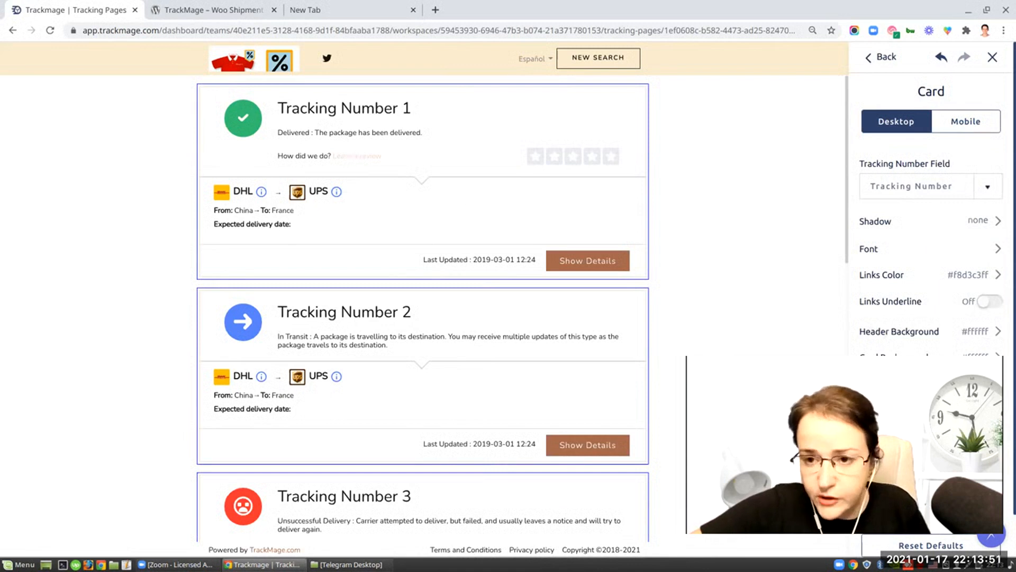
{"action": "left_click", "coordinate": [941, 59]}
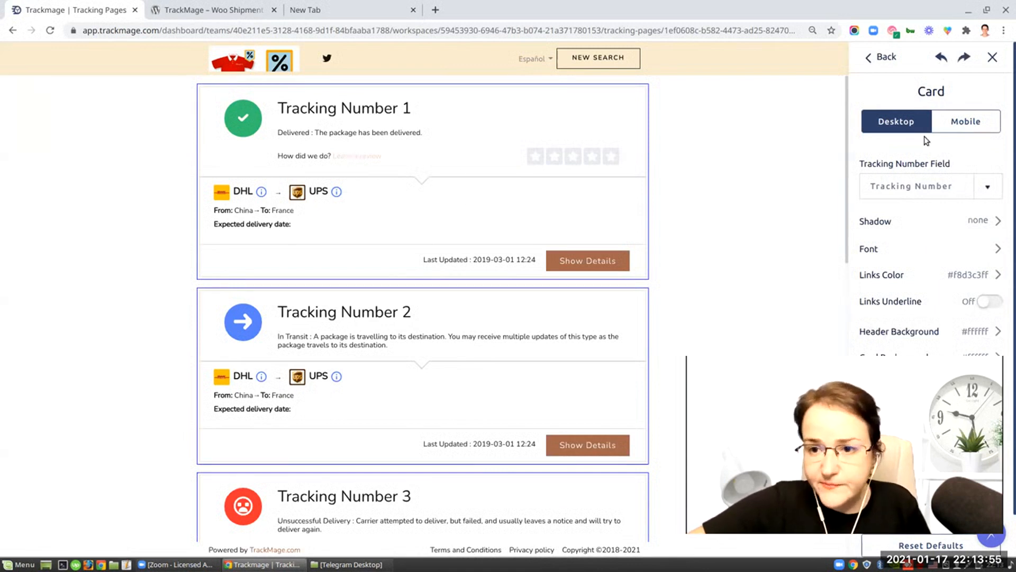
{"action": "left_click", "coordinate": [937, 543]}
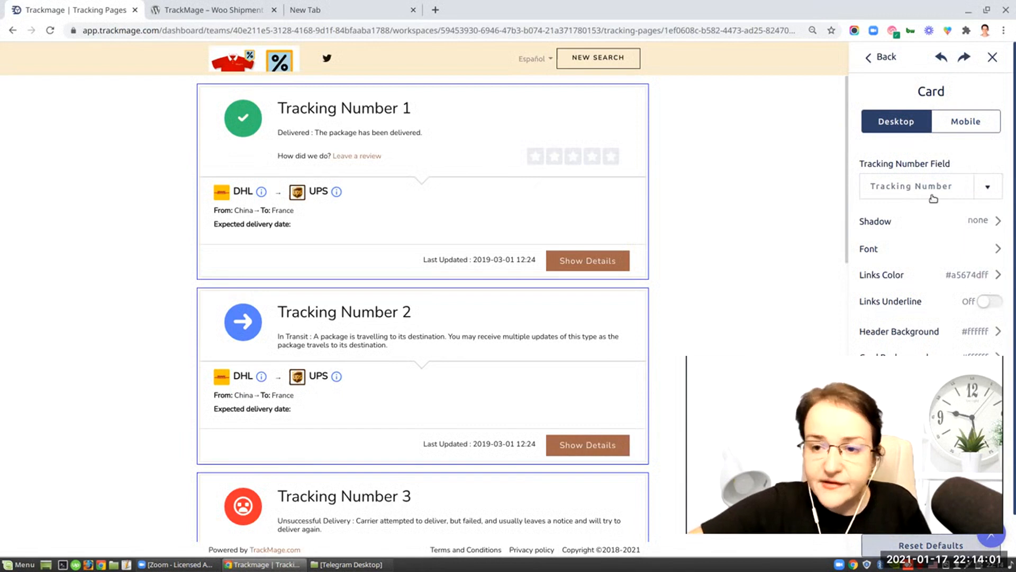
- Switch the builder to mobile view and inspect the general Scripts settings for tracking codes
{"action": "left_click", "coordinate": [880, 57]}
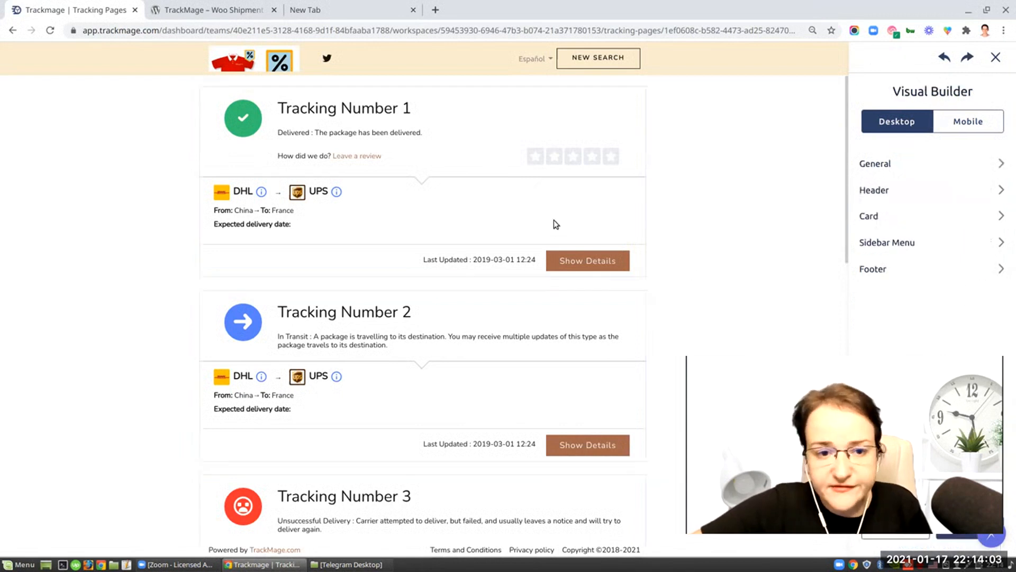
{"action": "left_click", "coordinate": [965, 127]}
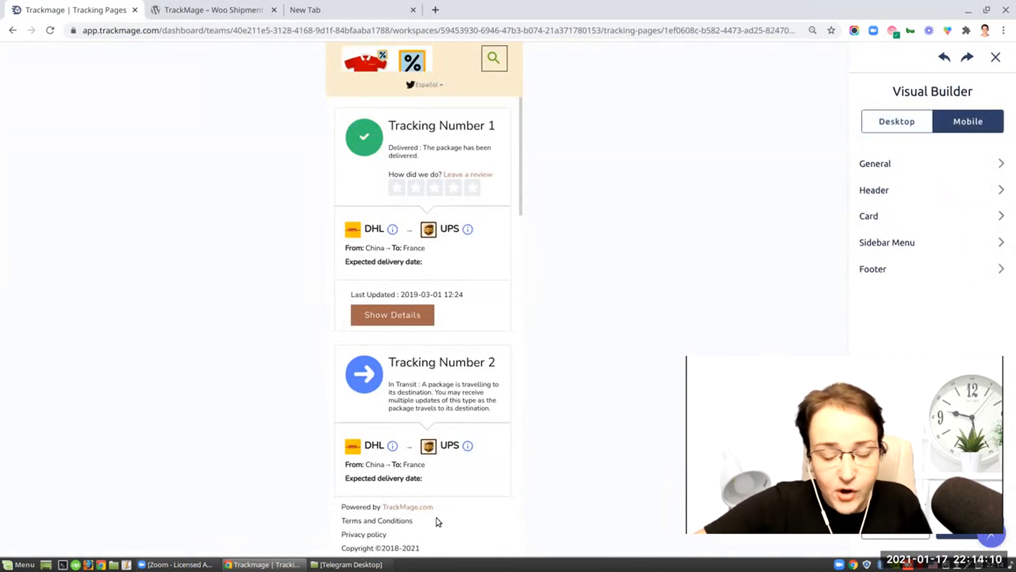
{"action": "left_click", "coordinate": [428, 530]}
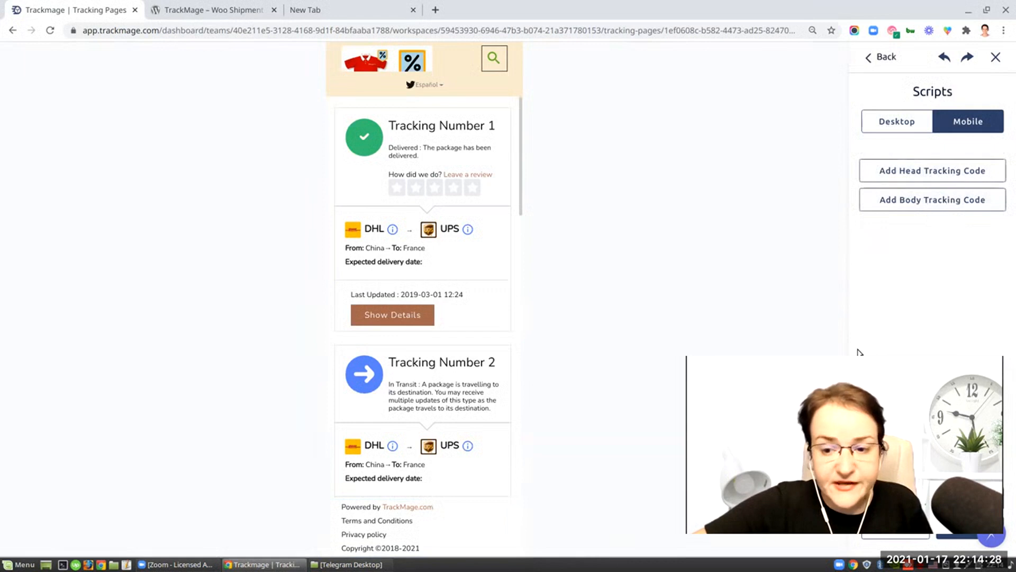
{"action": "left_click", "coordinate": [992, 540]}
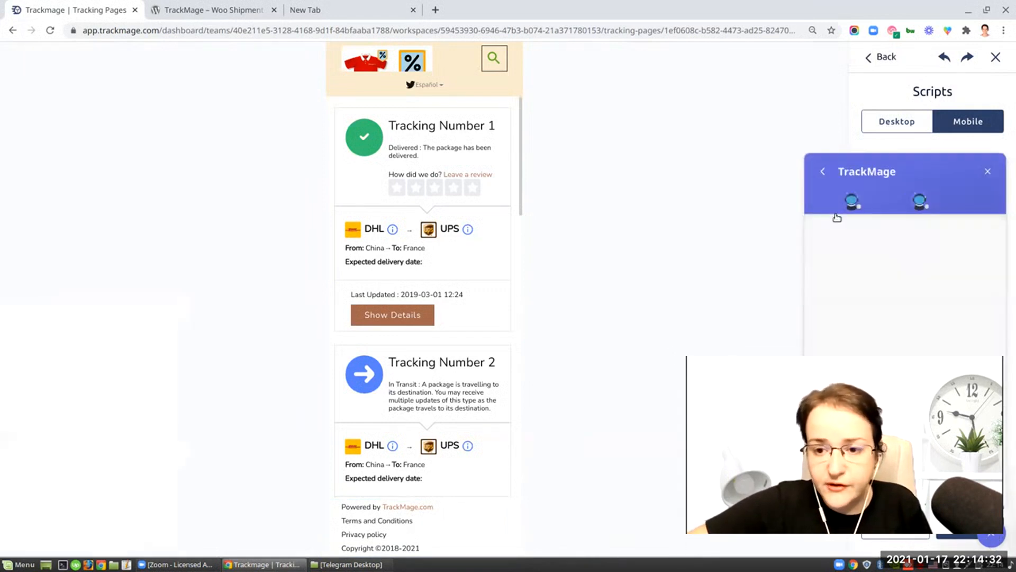
{"action": "left_click", "coordinate": [988, 172]}
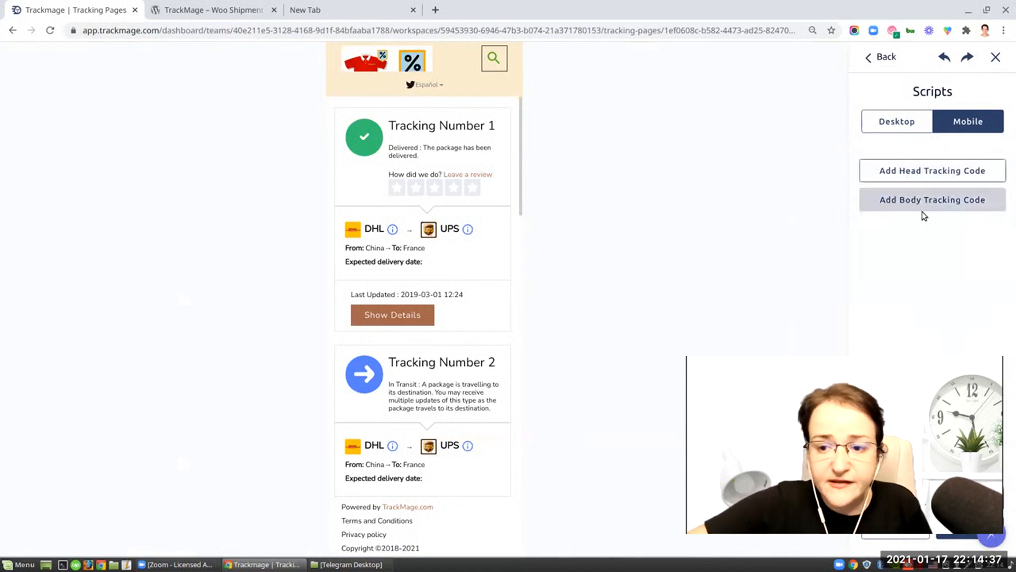
- Exit the Visual Builder and return to the MyStore tracking page settings
{"action": "left_click", "coordinate": [875, 58]}
{"action": "left_click", "coordinate": [996, 56]}
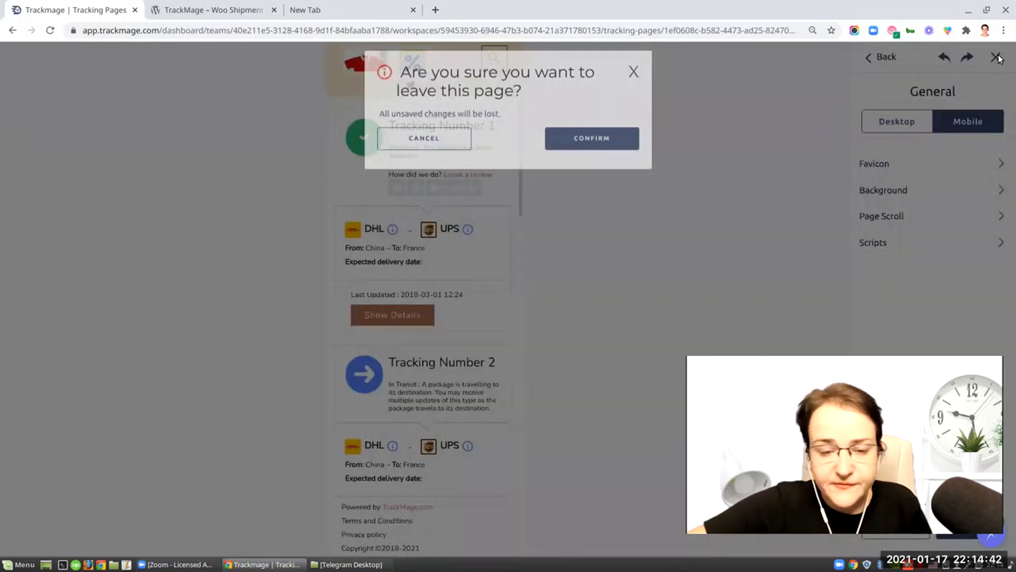
{"action": "left_click", "coordinate": [435, 143]}
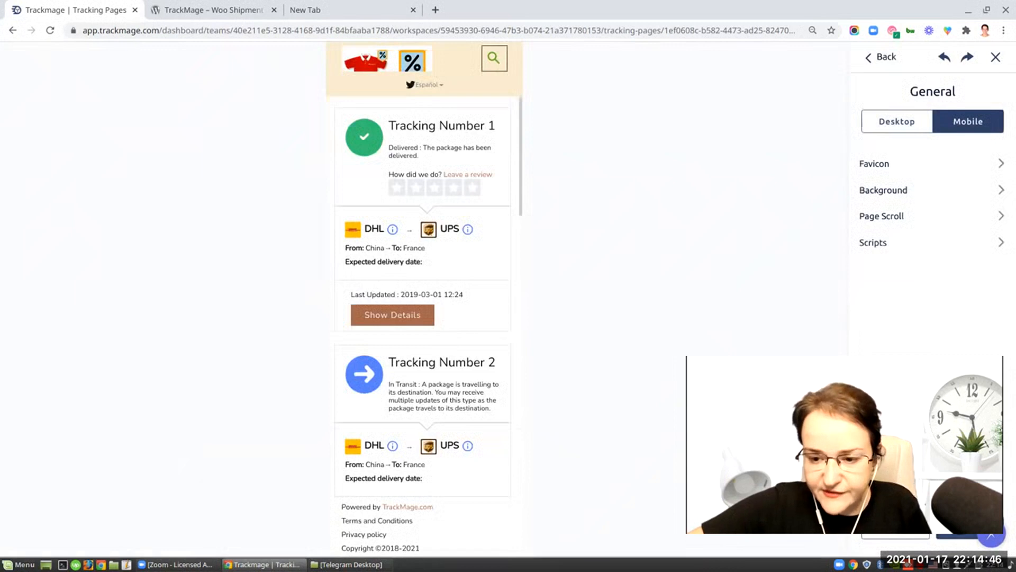
{"action": "left_click", "coordinate": [969, 528]}
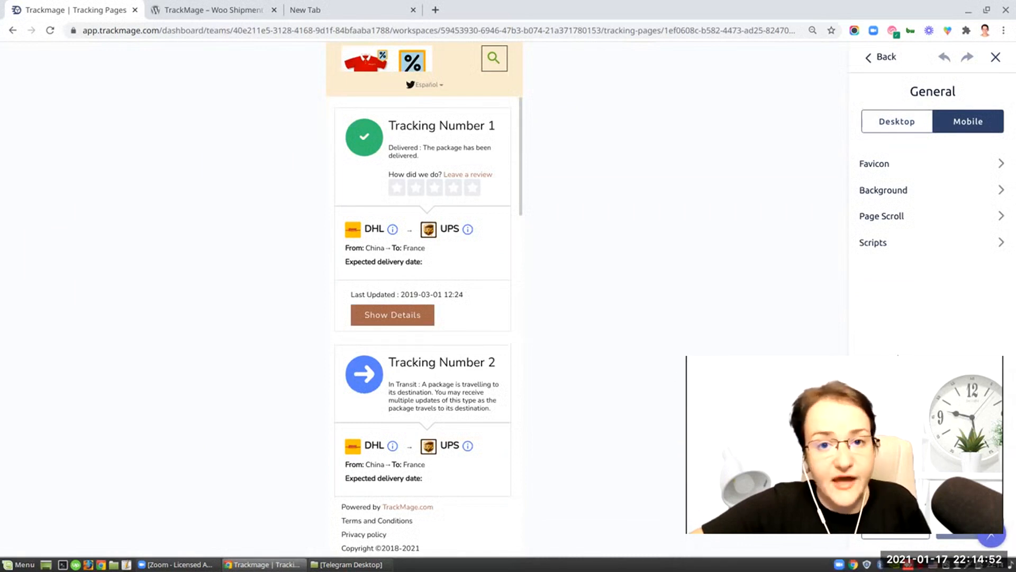
{"action": "left_click", "coordinate": [911, 123]}
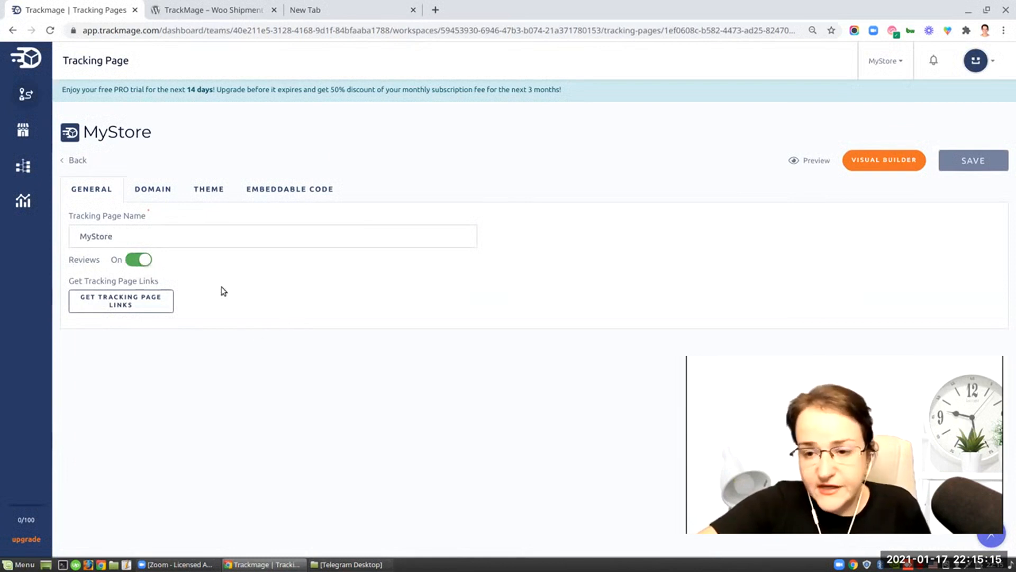
- Preview the live tracking page in a new tab and open its new search page, then go back
{"action": "left_click", "coordinate": [808, 161]}
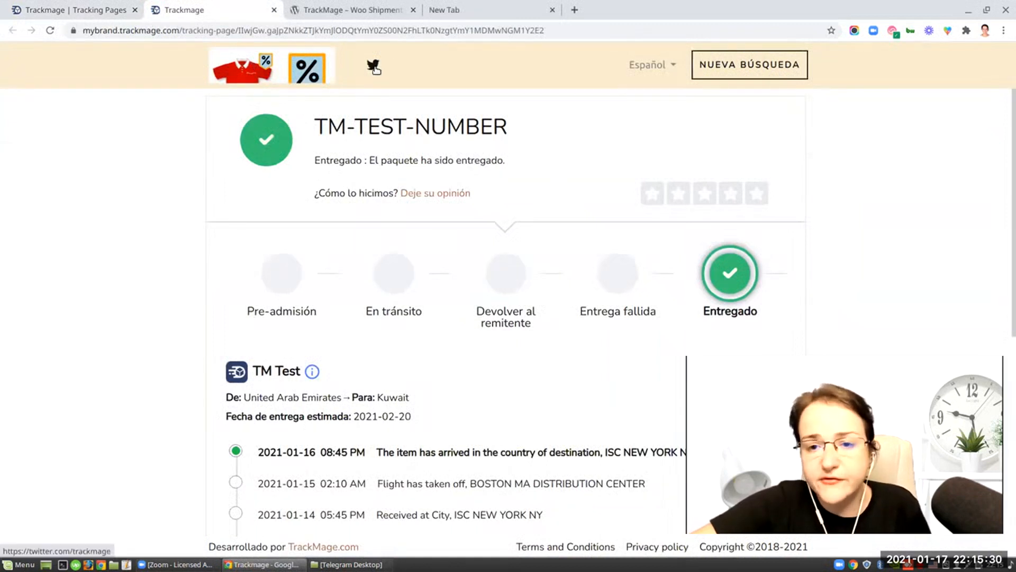
{"action": "left_click", "coordinate": [727, 70]}
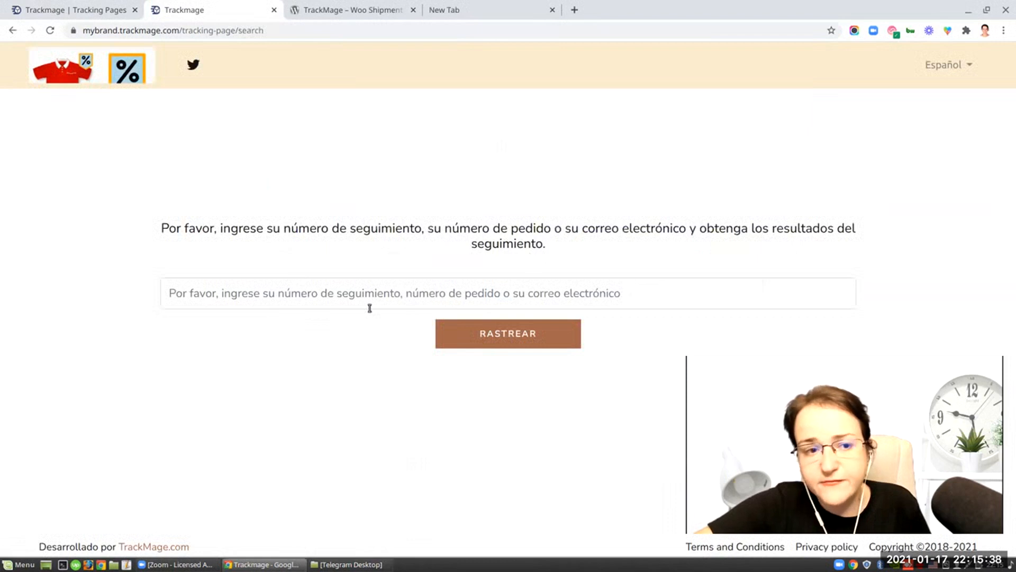
{"action": "left_click", "coordinate": [12, 31]}
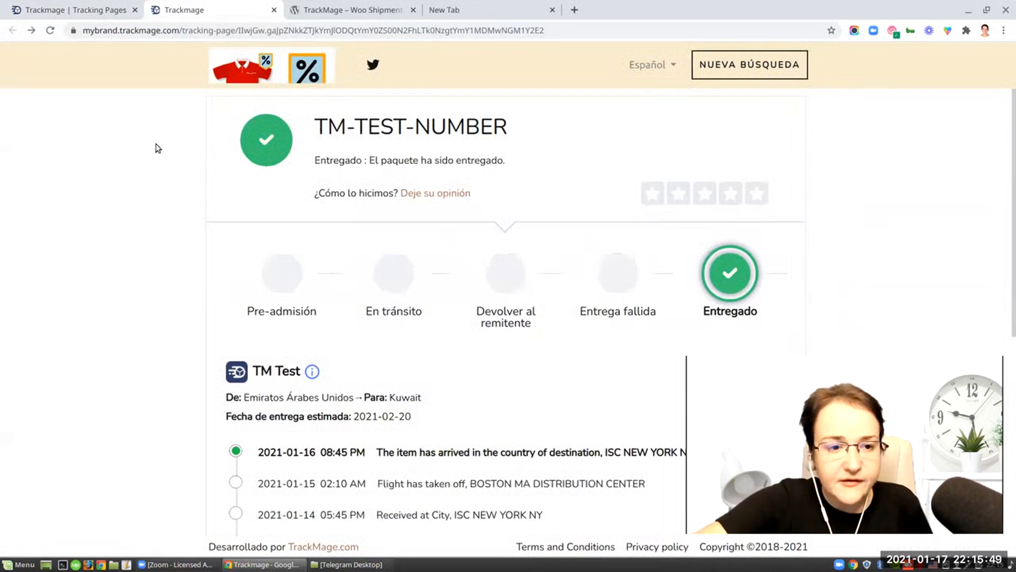
- Open the email notifications list from the dashboard's quick start checklist
{"action": "left_click", "coordinate": [69, 13]}
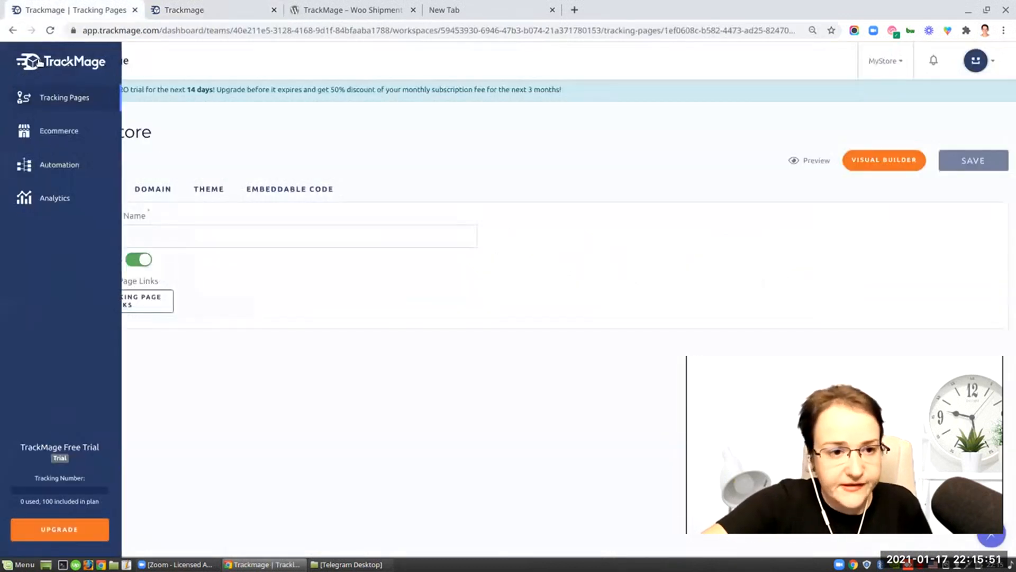
{"action": "left_click", "coordinate": [25, 57]}
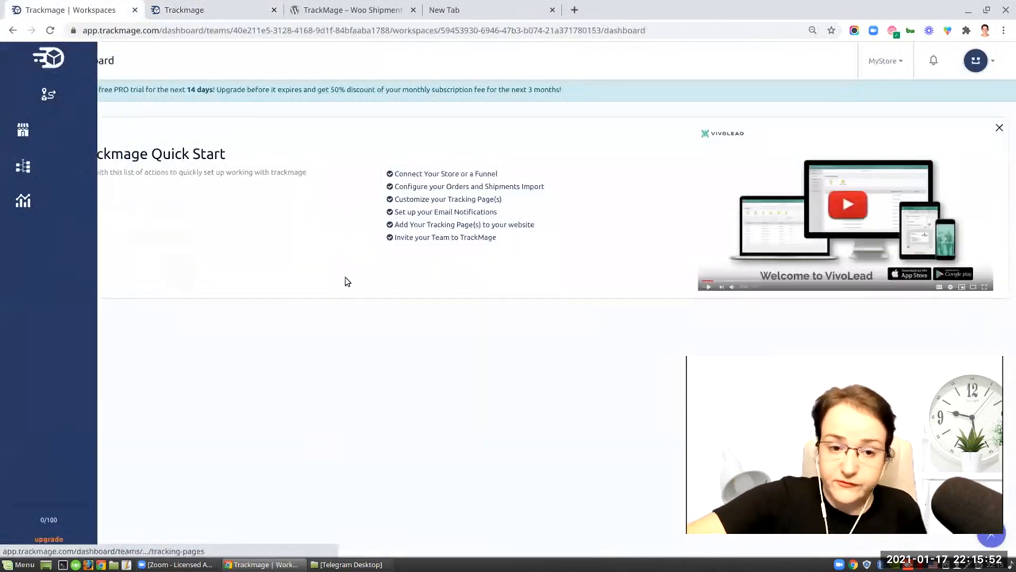
{"action": "left_click", "coordinate": [430, 214]}
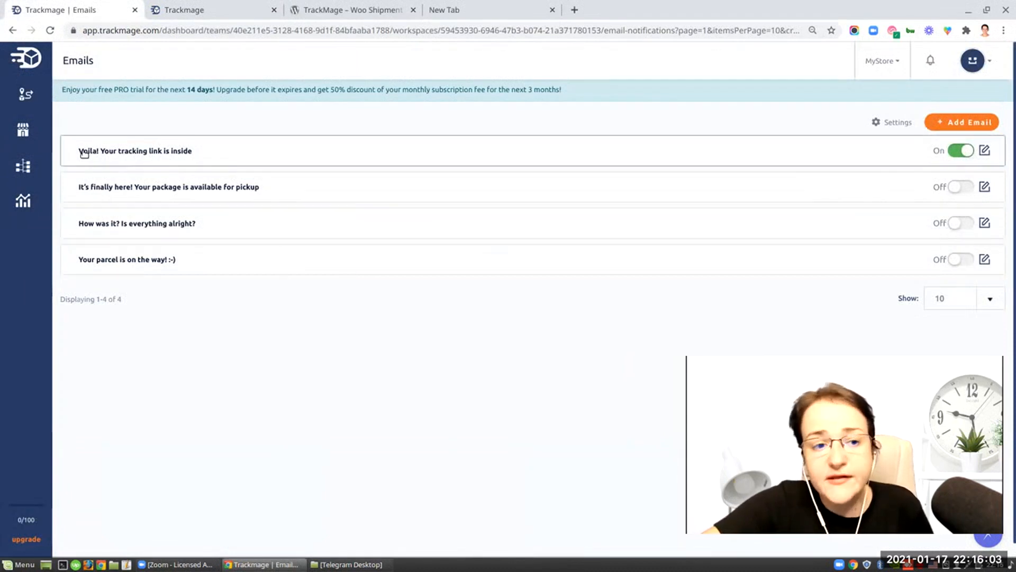
- Switch the previewed tracking page to English and open its new search page
{"action": "left_click", "coordinate": [220, 10]}
{"action": "left_click", "coordinate": [656, 64]}
{"action": "left_click", "coordinate": [647, 98]}
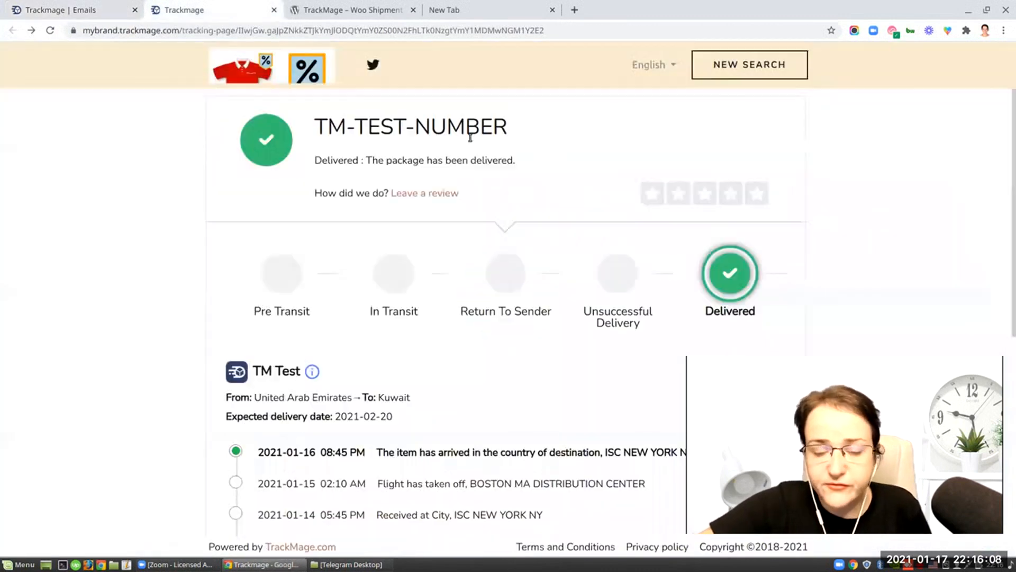
{"action": "left_click", "coordinate": [743, 69]}
{"action": "left_click", "coordinate": [370, 279]}
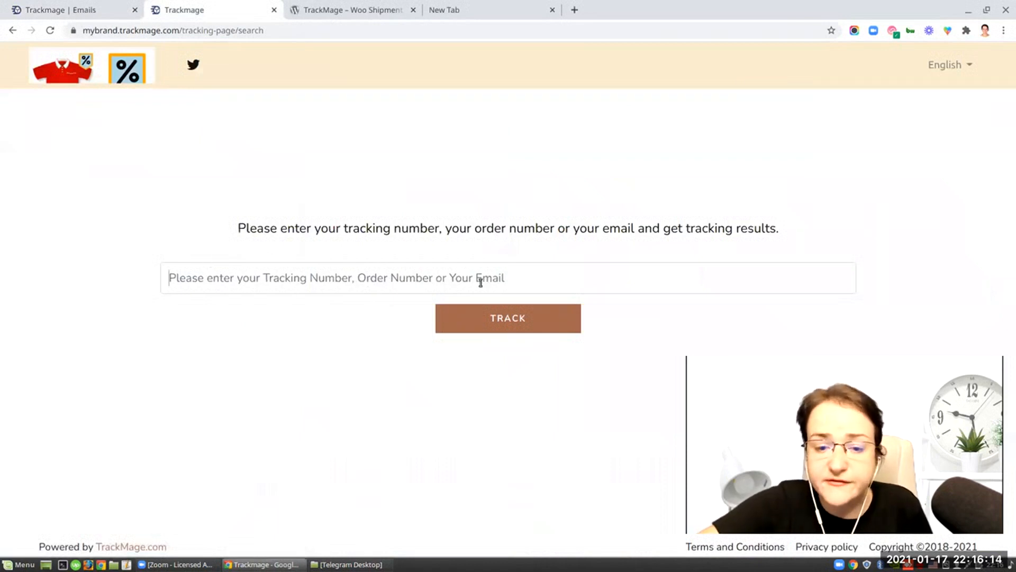
- Open the "Voila! Your tracking link is inside" email and review its preview
{"action": "left_click", "coordinate": [80, 8]}
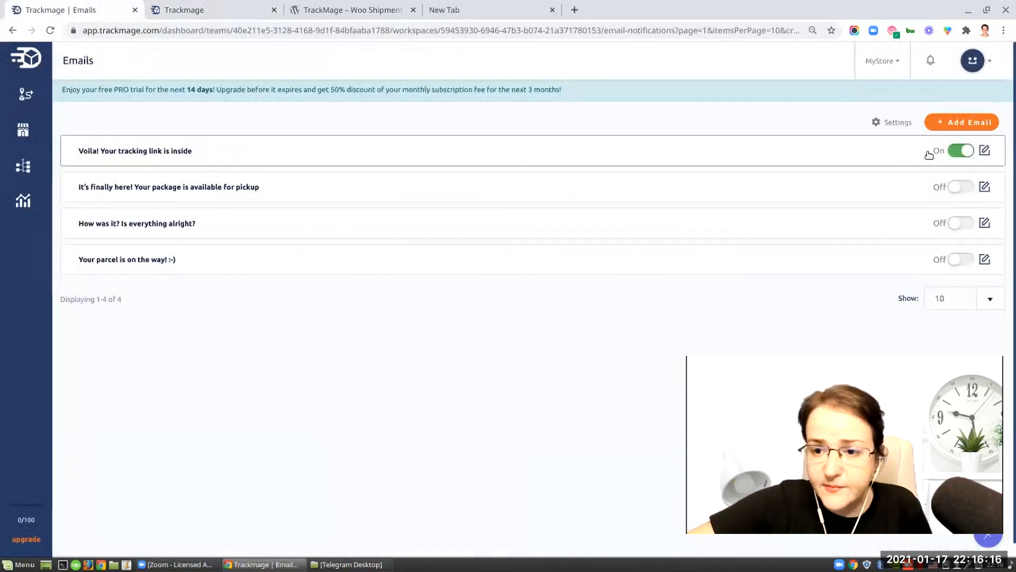
{"action": "left_click", "coordinate": [984, 150]}
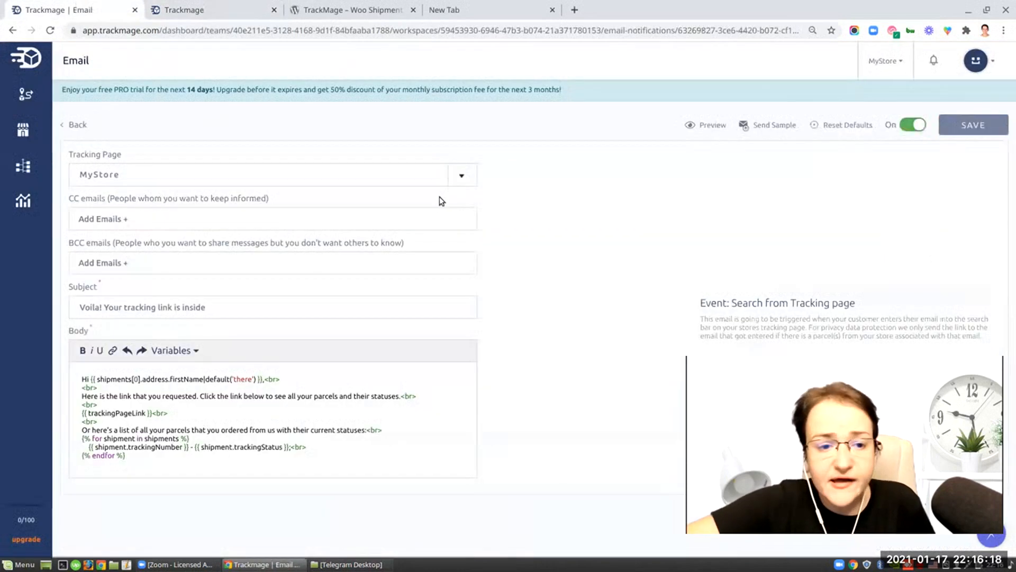
{"action": "left_click", "coordinate": [712, 127]}
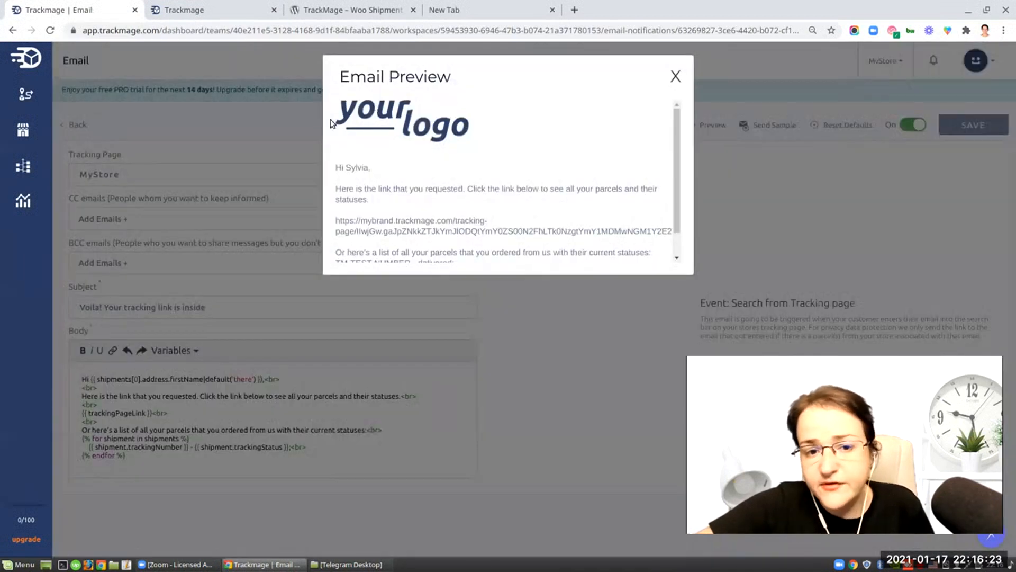
{"action": "left_click_drag", "start_coordinate": [678, 135], "coordinate": [685, 176]}
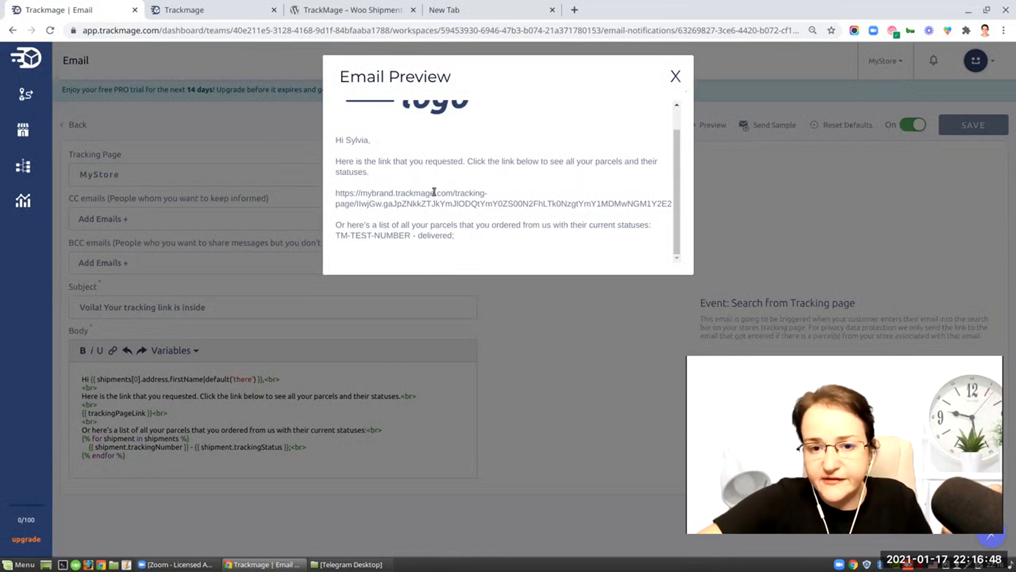
{"action": "left_click", "coordinate": [675, 76]}
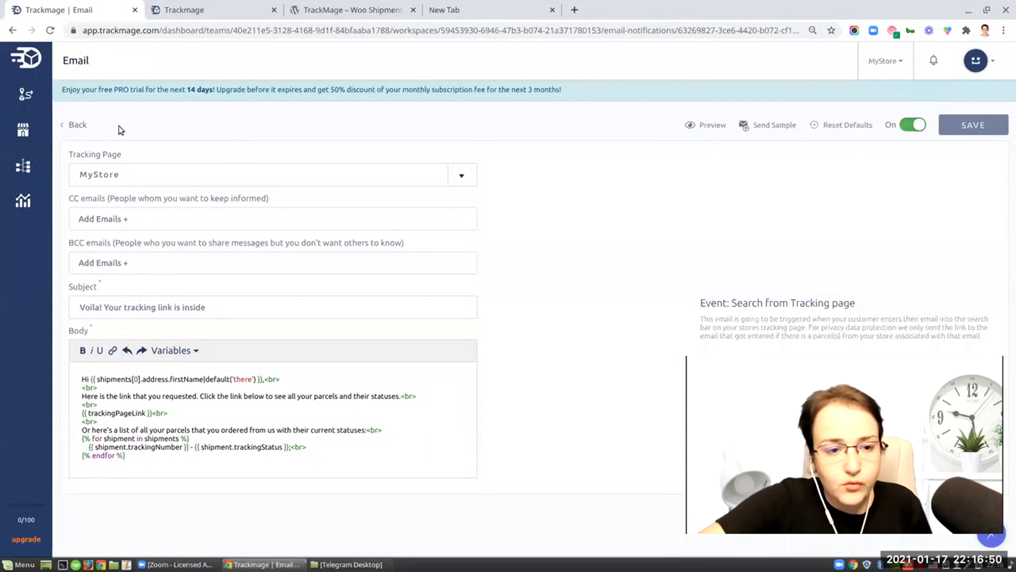
{"action": "left_click", "coordinate": [77, 124]}
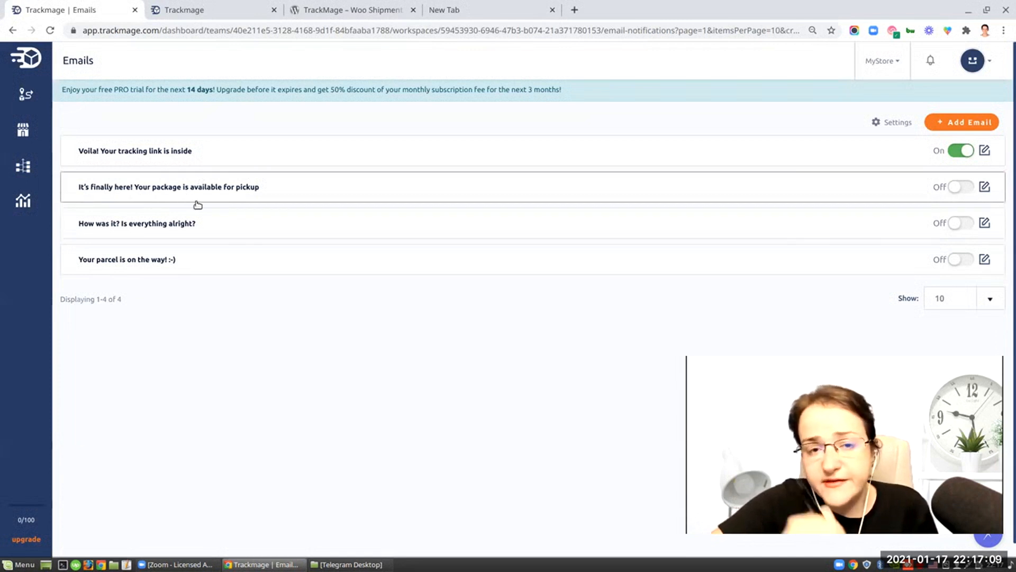
- Open the "It's finally here! Your package is available for pickup" email and review its preview
{"action": "left_click", "coordinate": [984, 186]}
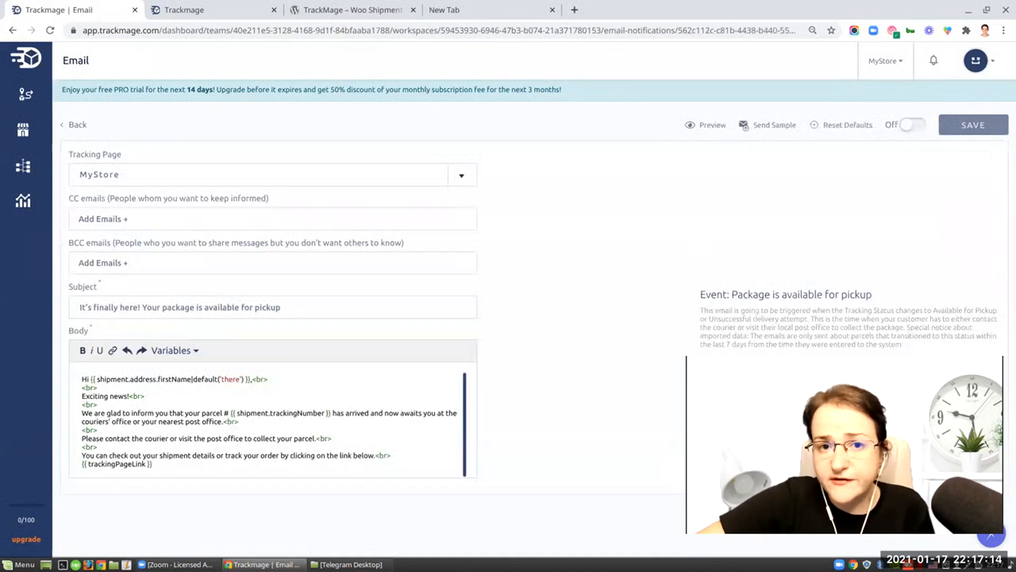
{"action": "left_click", "coordinate": [698, 126]}
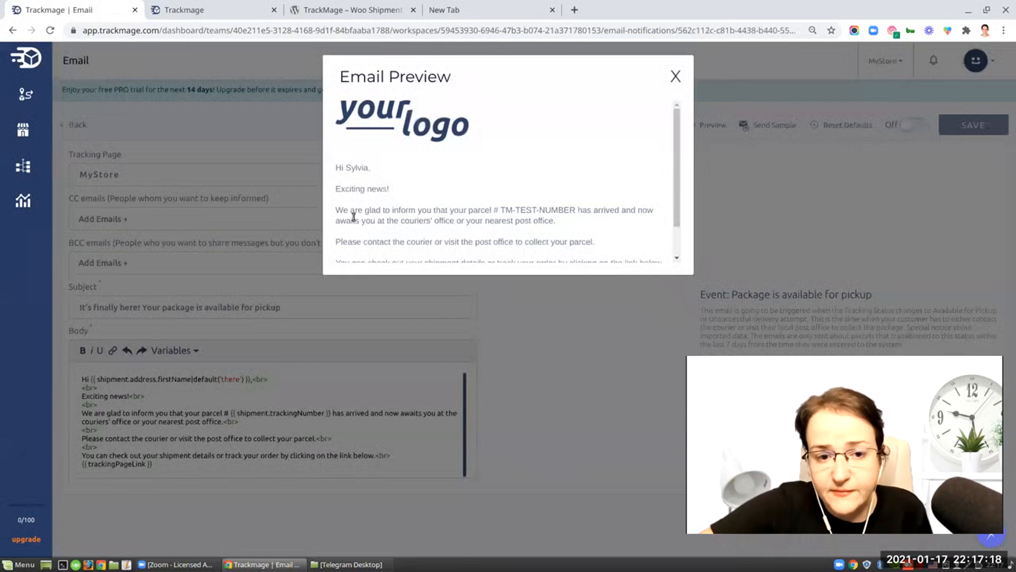
{"action": "left_click_drag", "start_coordinate": [676, 157], "coordinate": [686, 194]}
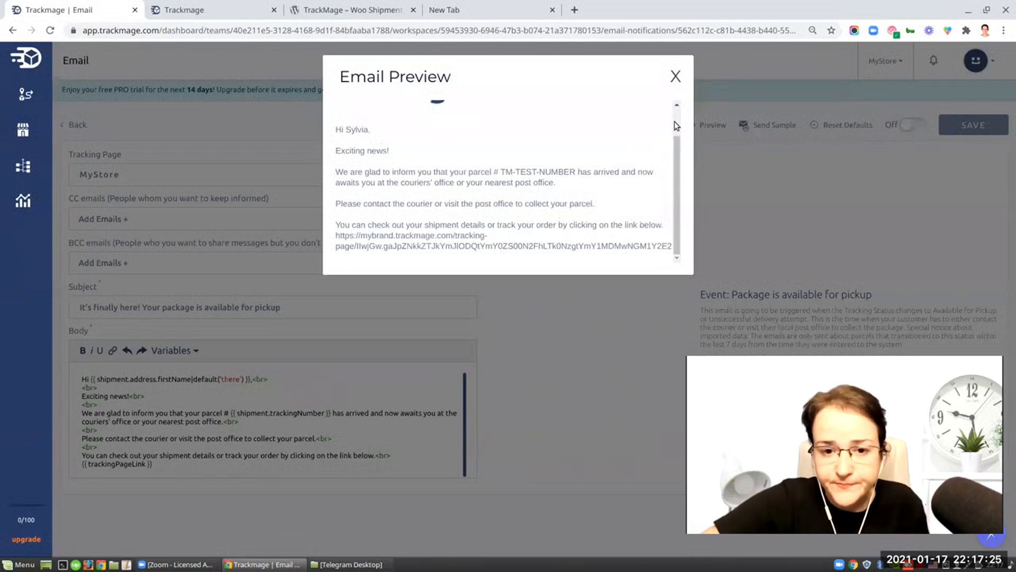
{"action": "left_click", "coordinate": [676, 76]}
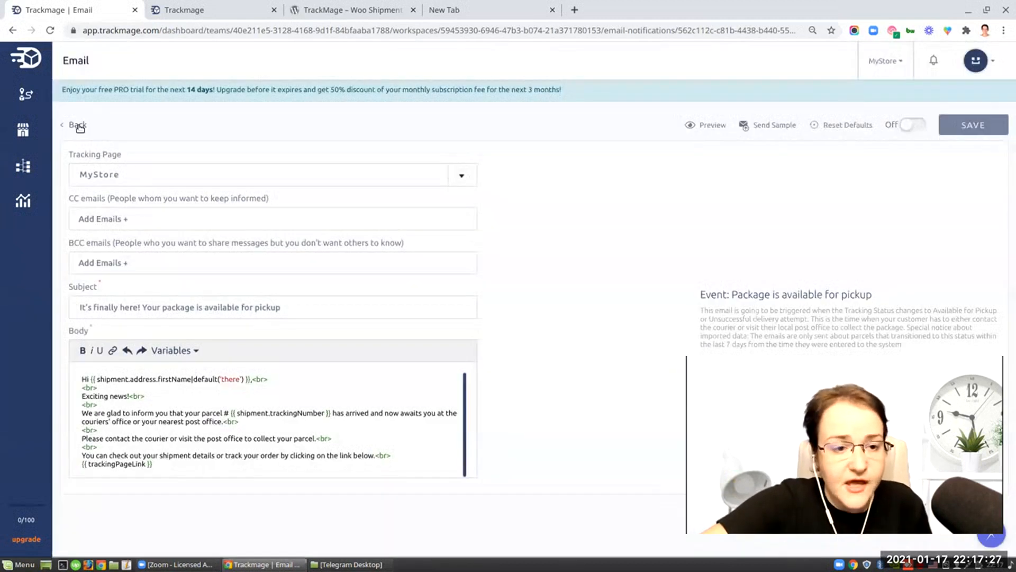
{"action": "left_click", "coordinate": [77, 126]}
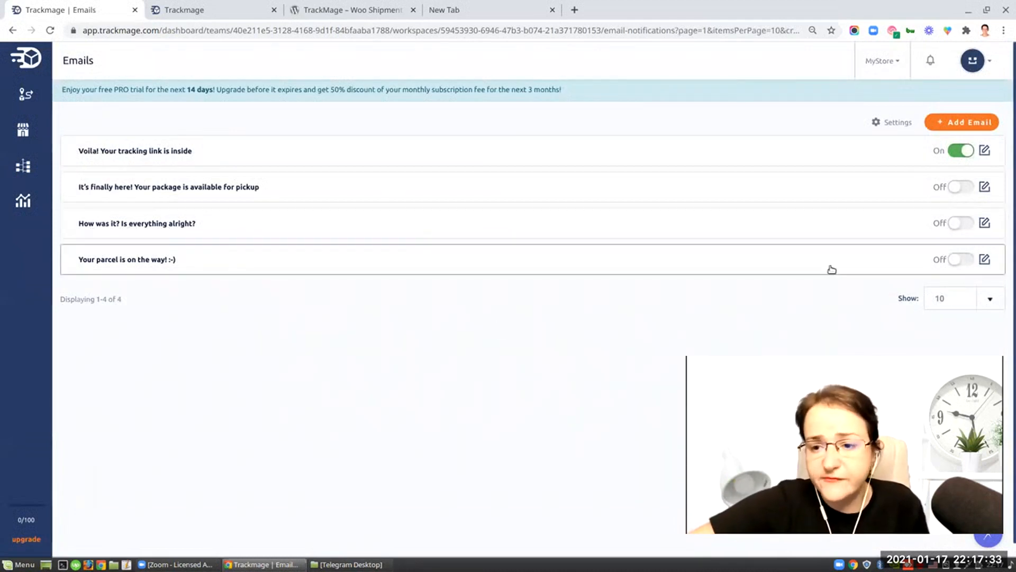
- Open the "How was it? Is everything alright?" email, review its preview, and return to the email list
{"action": "left_click", "coordinate": [984, 223]}
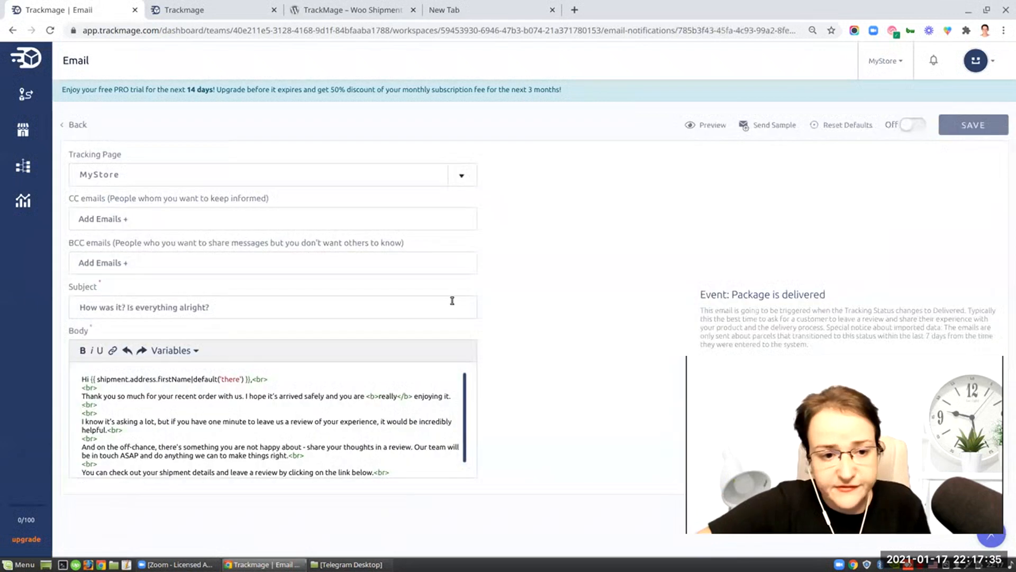
{"action": "left_click", "coordinate": [709, 126]}
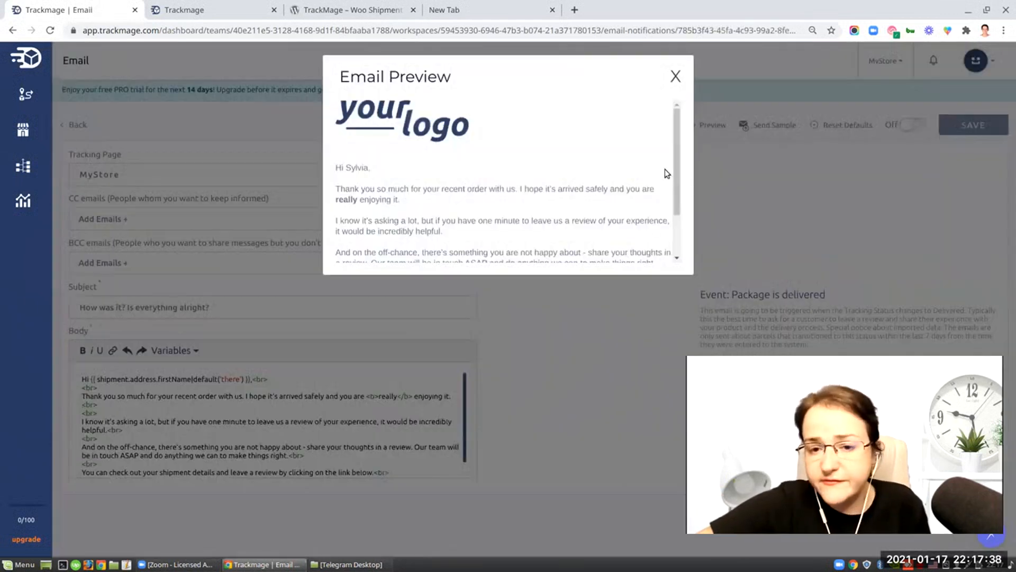
{"action": "left_click_drag", "start_coordinate": [676, 151], "coordinate": [686, 210]}
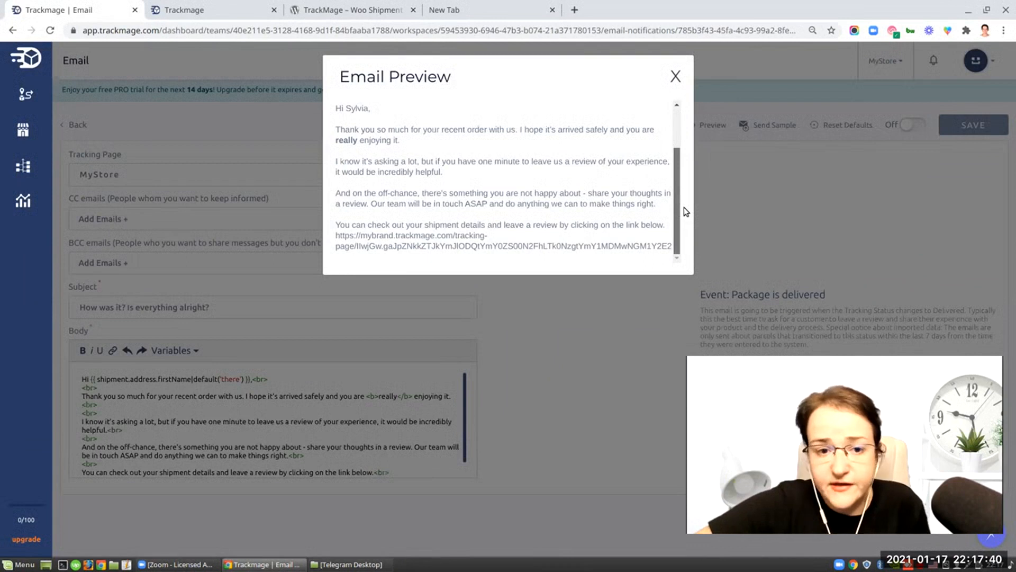
{"action": "left_click_drag", "start_coordinate": [683, 206], "coordinate": [692, 131]}
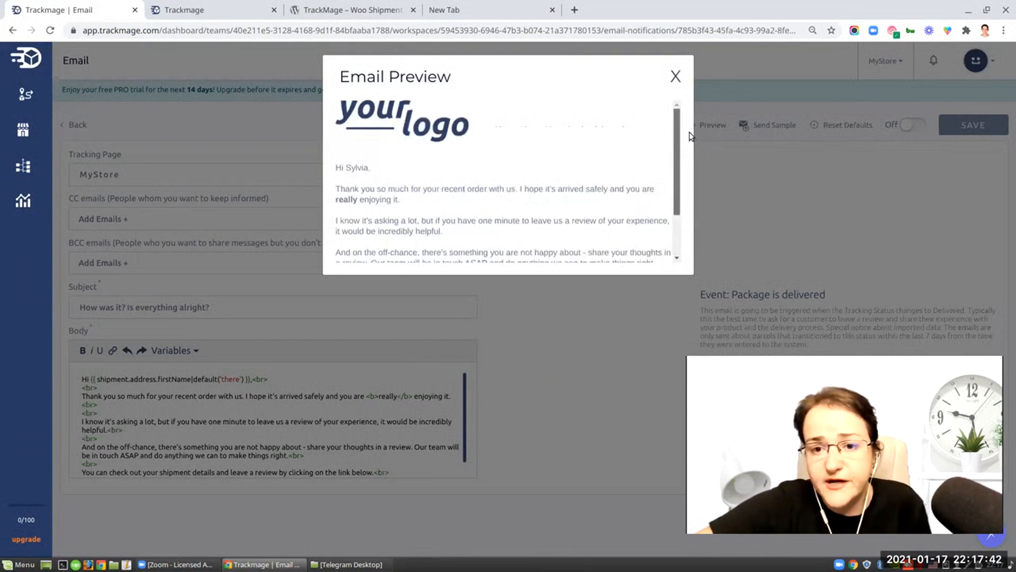
{"action": "left_click", "coordinate": [676, 75]}
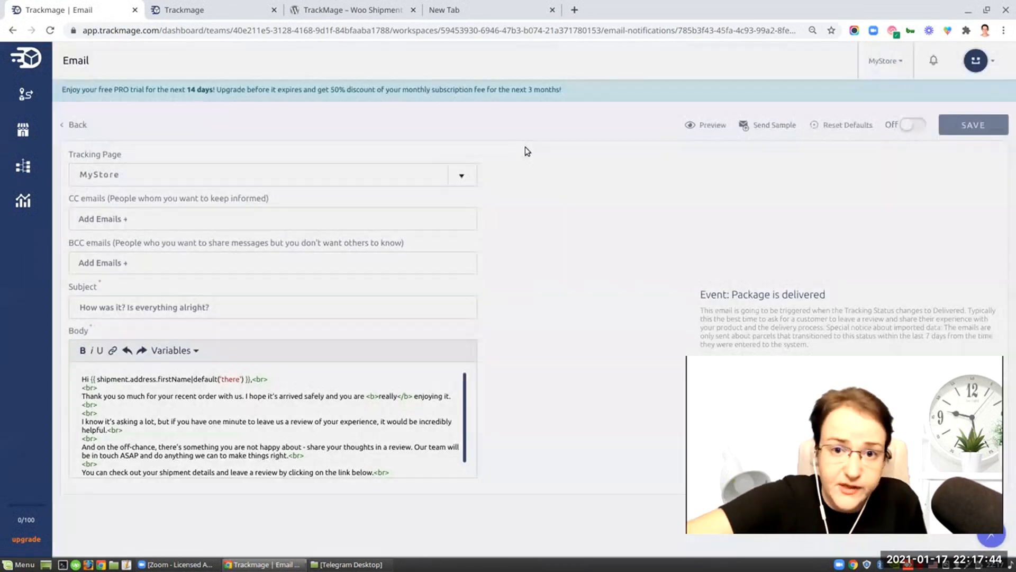
{"action": "left_click", "coordinate": [75, 125]}
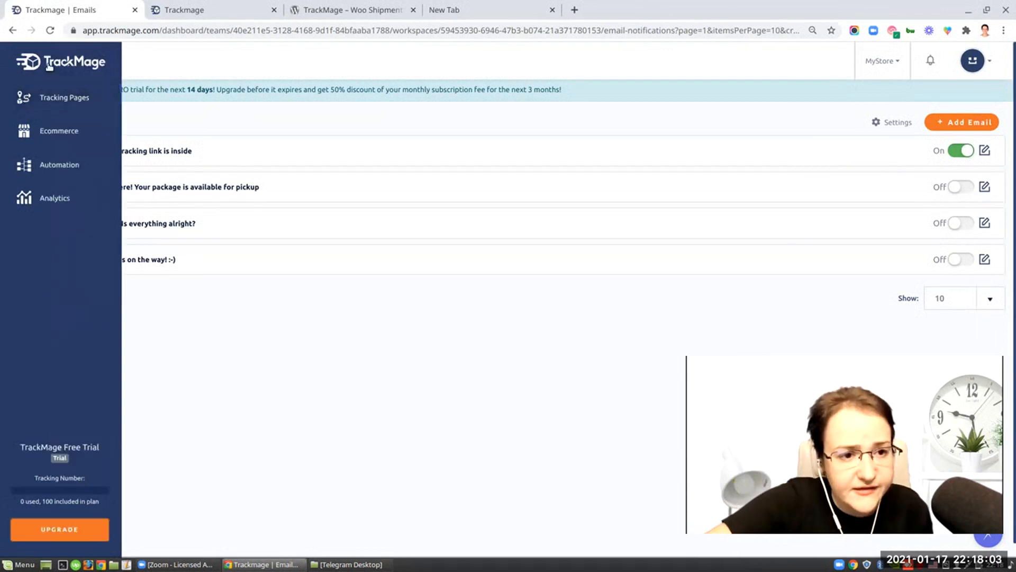
- Open the tracking page's embeddable code from the dashboard's quick start checklist and select the iframe code
{"action": "left_click", "coordinate": [49, 64]}
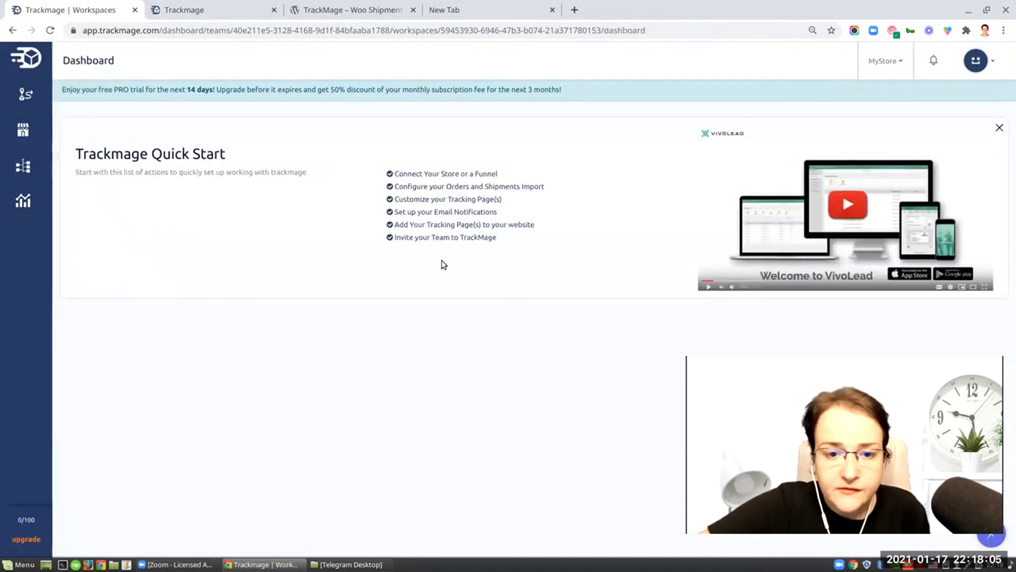
{"action": "left_click", "coordinate": [418, 228]}
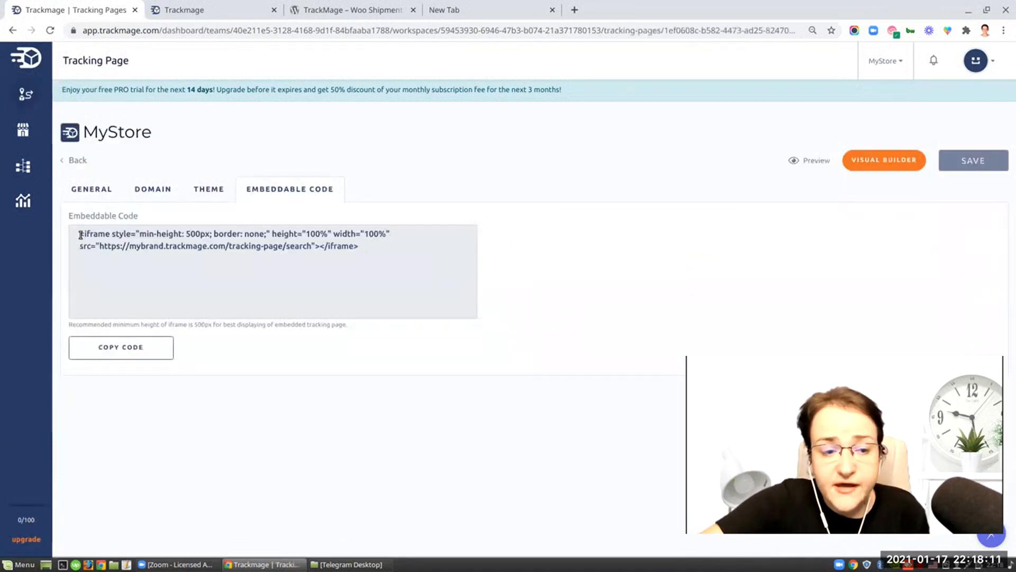
{"action": "left_click_drag", "start_coordinate": [81, 234], "coordinate": [372, 246]}
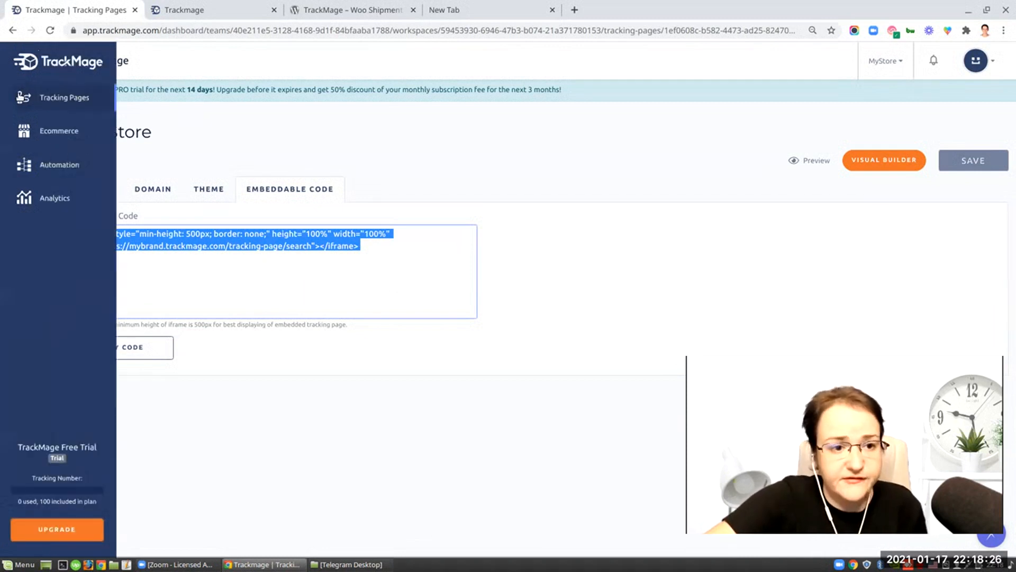
- Open the workspace's team permissions from the quick start checklist and focus the field for adding users
{"action": "left_click", "coordinate": [53, 68]}
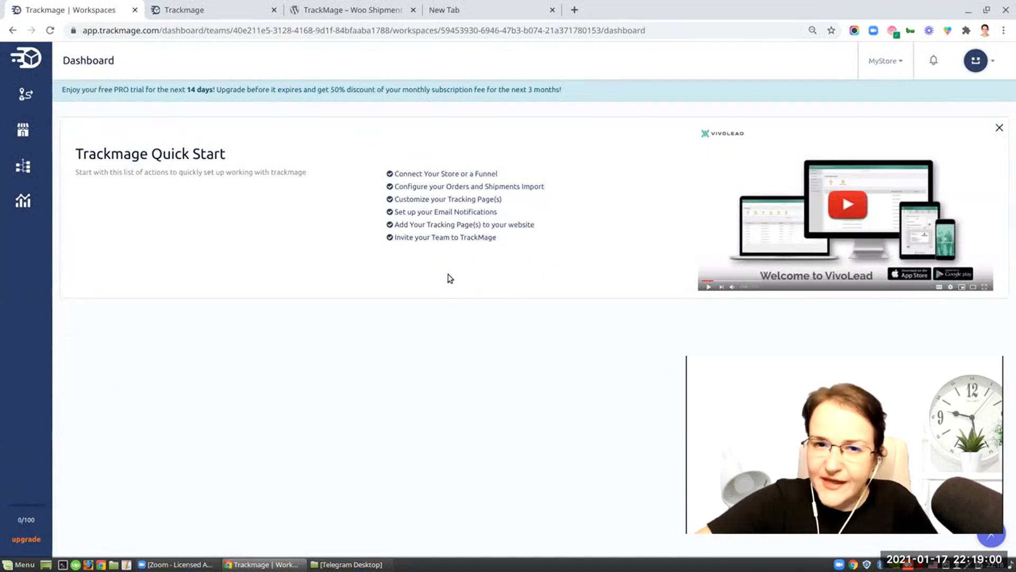
{"action": "left_click", "coordinate": [443, 238]}
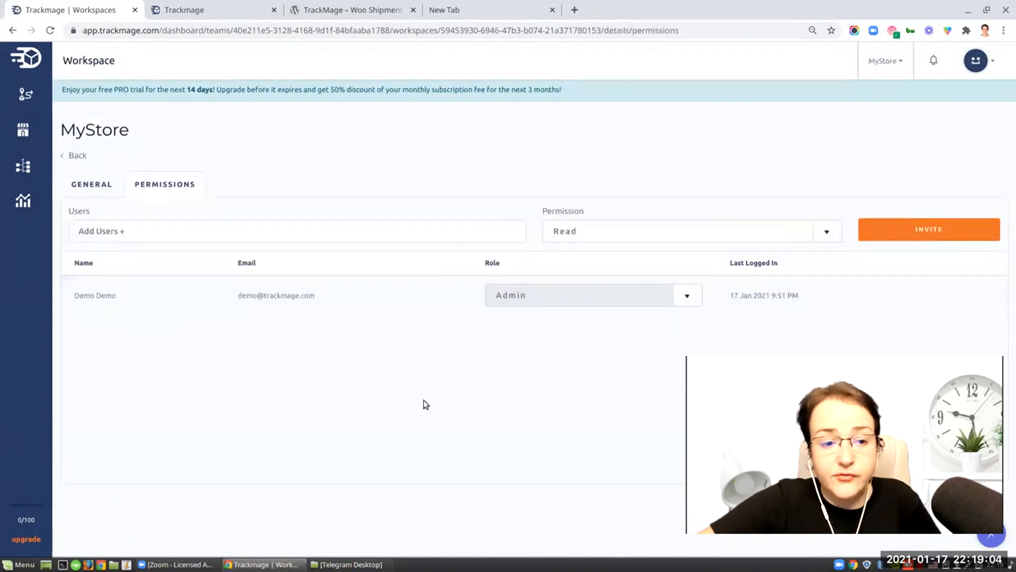
{"action": "left_click", "coordinate": [140, 230]}
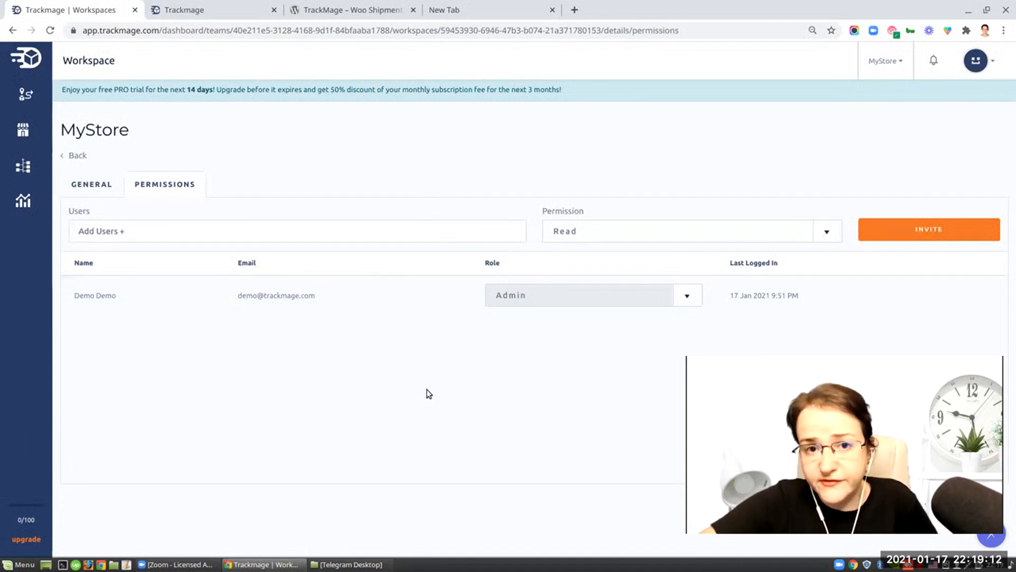
- Open the upgrade pricing page and review the plans and the Additional User add-on
{"action": "mouse_move", "coordinate": [24, 199]}
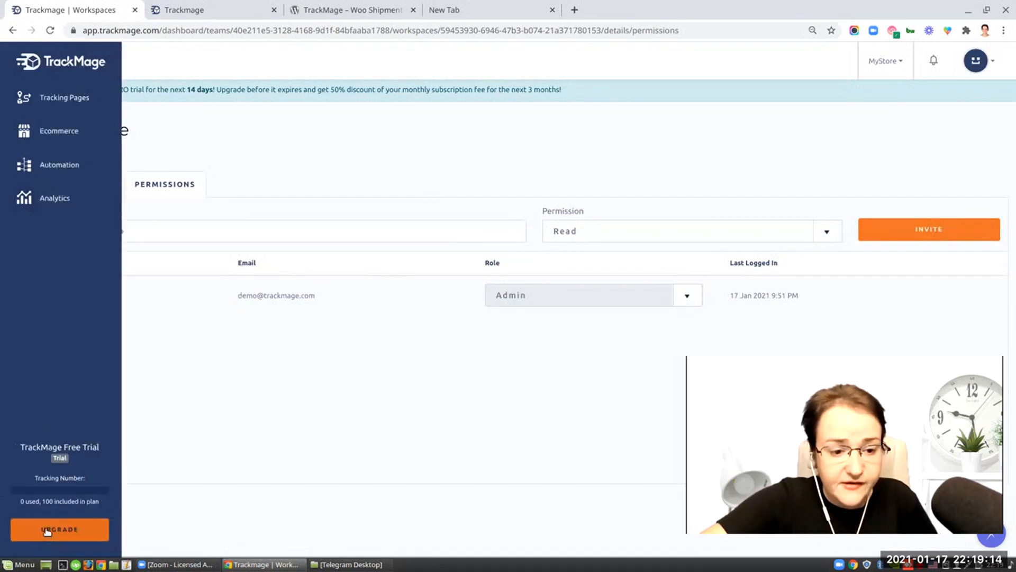
{"action": "left_click", "coordinate": [47, 530]}
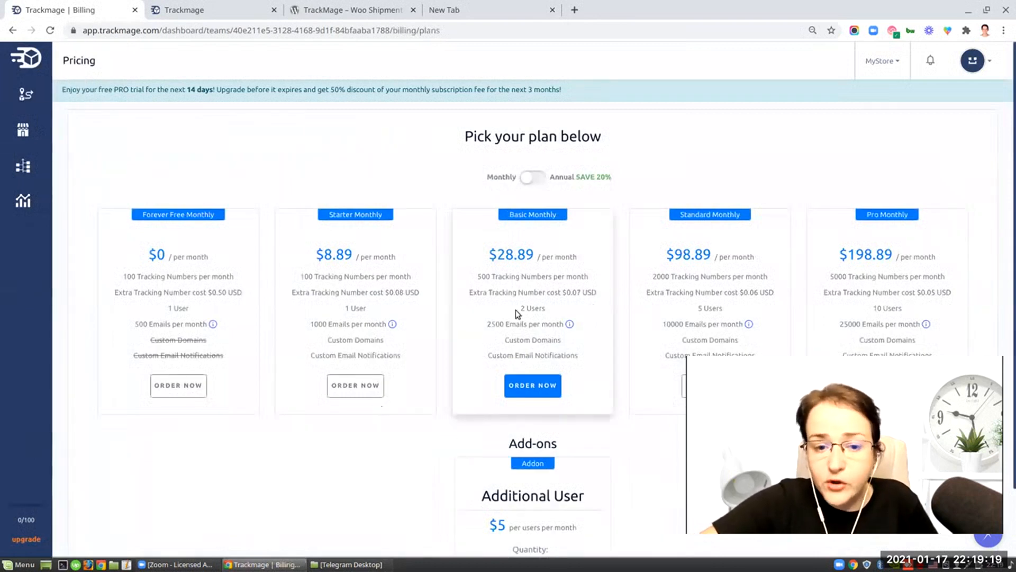
{"action": "scroll", "coordinate": [606, 448], "scroll_direction": "down", "scroll_amount": 2}
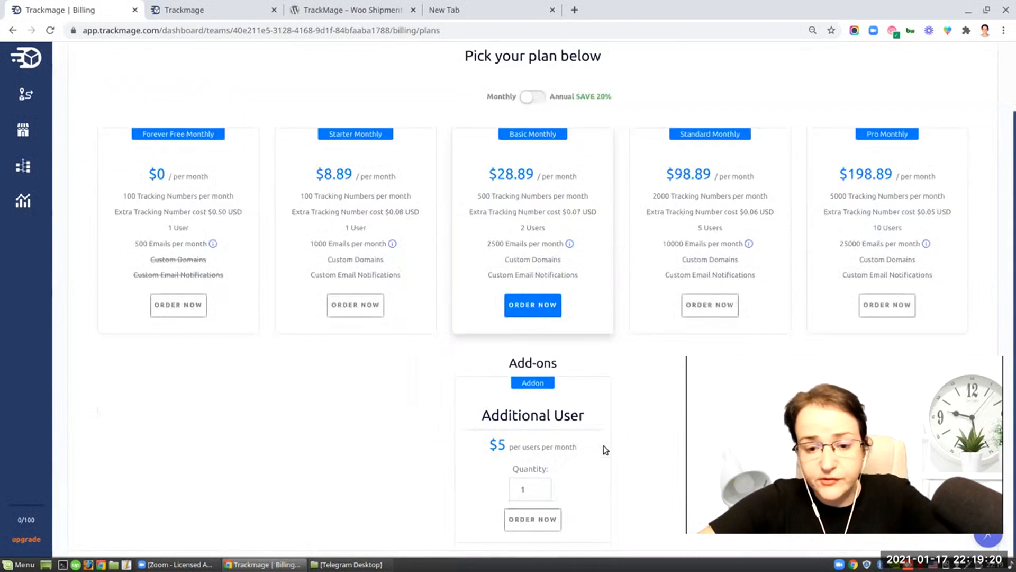
{"action": "left_click", "coordinate": [529, 493]}
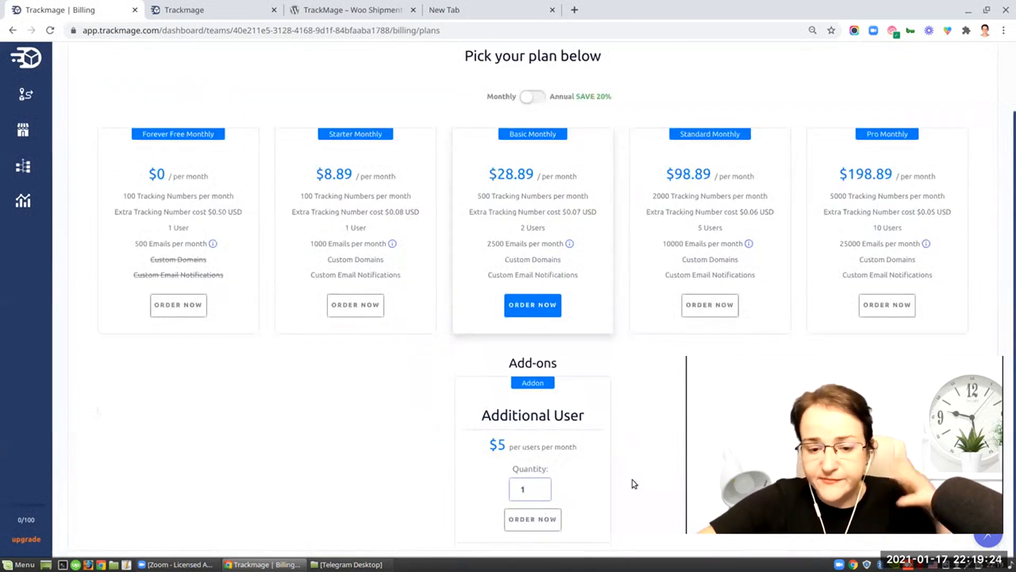
{"action": "scroll", "coordinate": [632, 476], "scroll_direction": "up", "scroll_amount": 1}
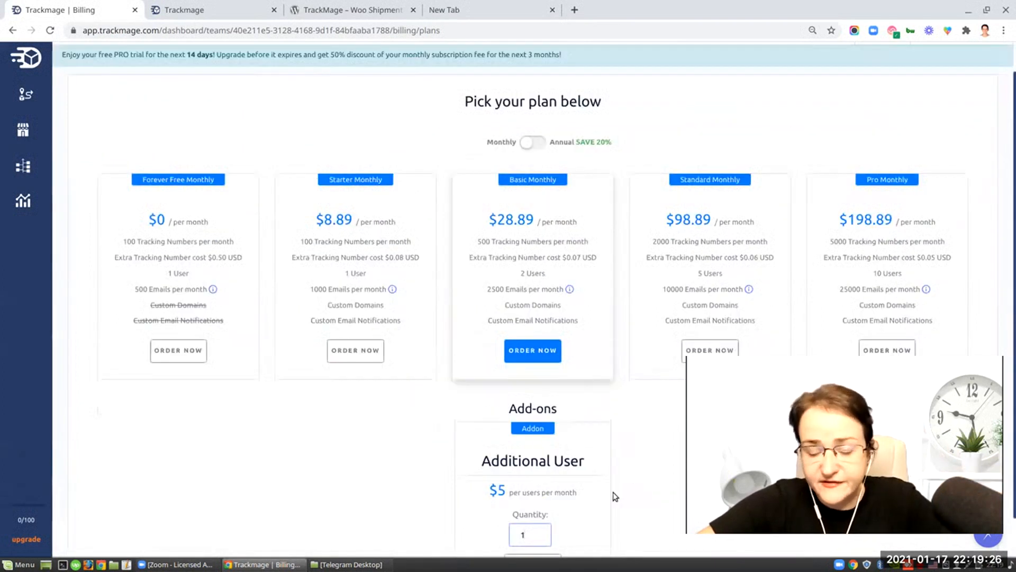
{"action": "scroll", "coordinate": [622, 492], "scroll_direction": "up", "scroll_amount": 1}
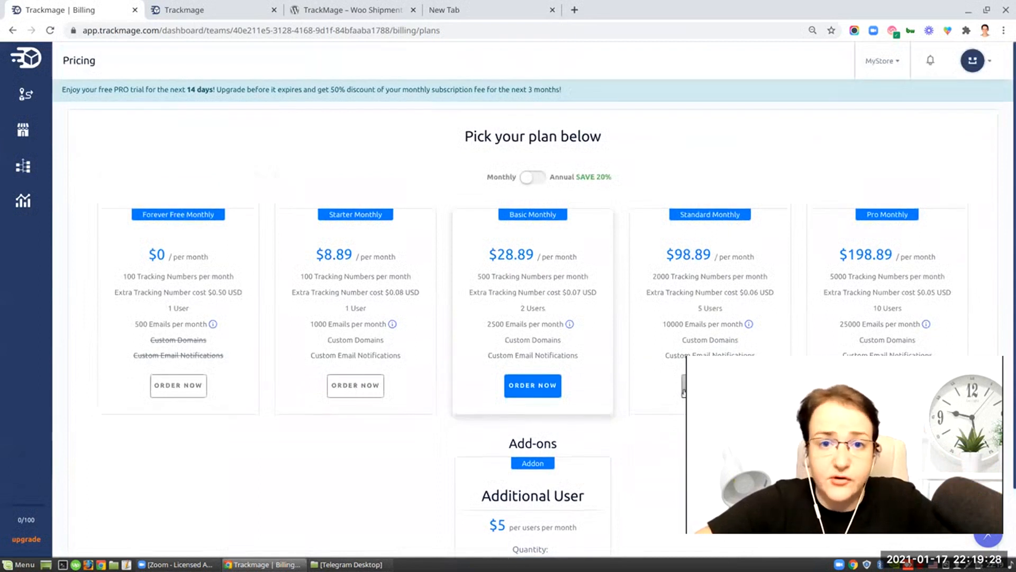